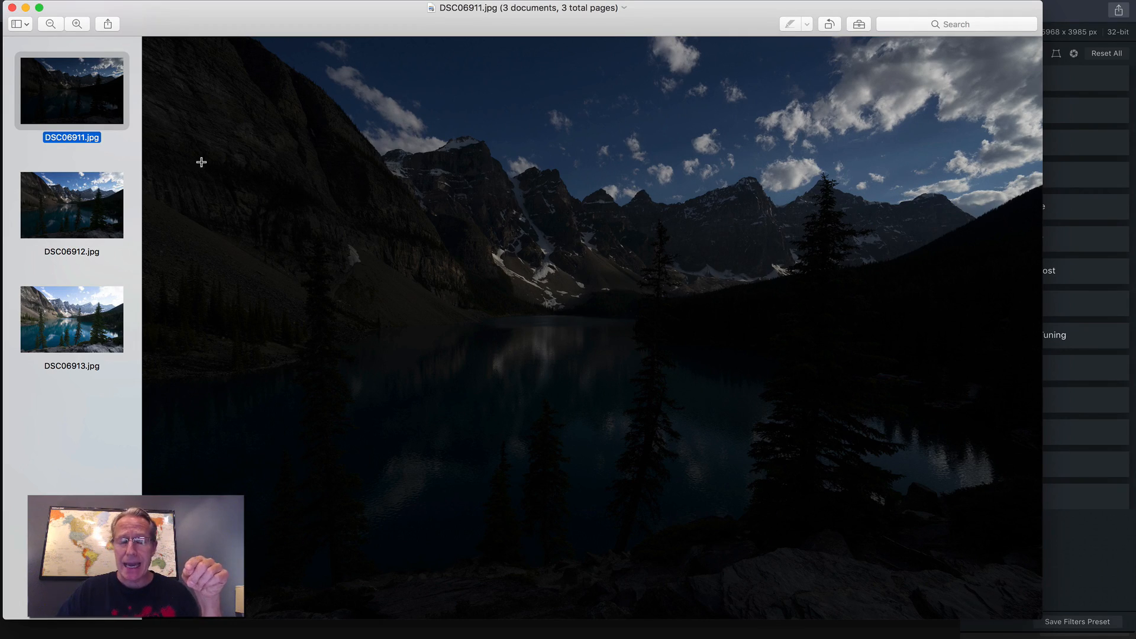
View the three bracketed exposures DSC06911, DSC06912 and DSC06913 one after another, and close the image viewer.
key("Down")
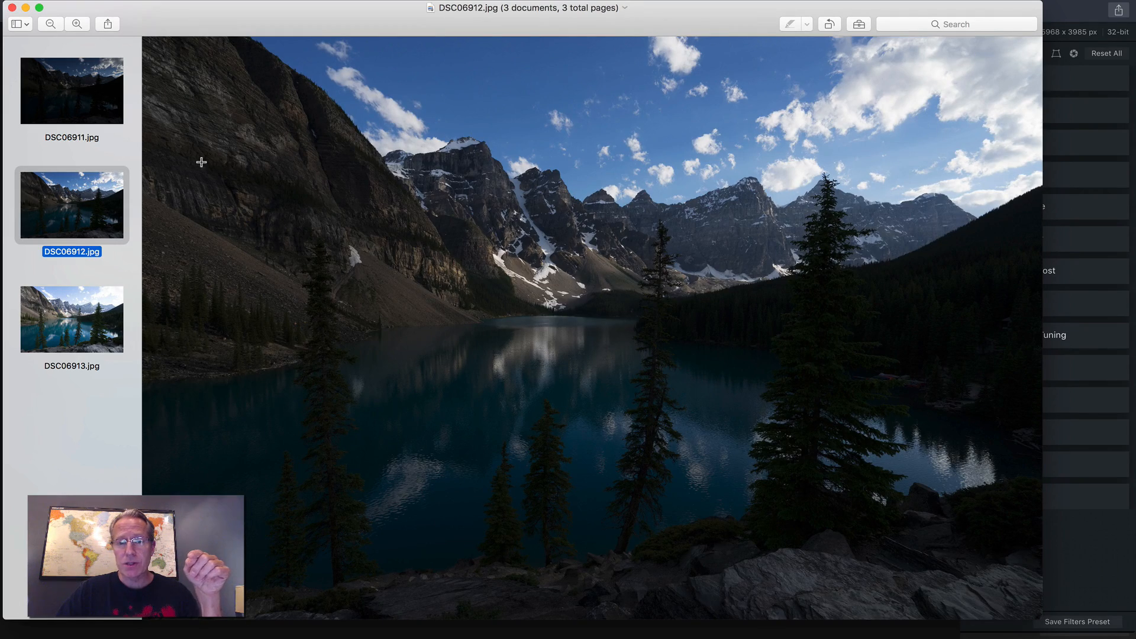
key("Down")
key("Up")
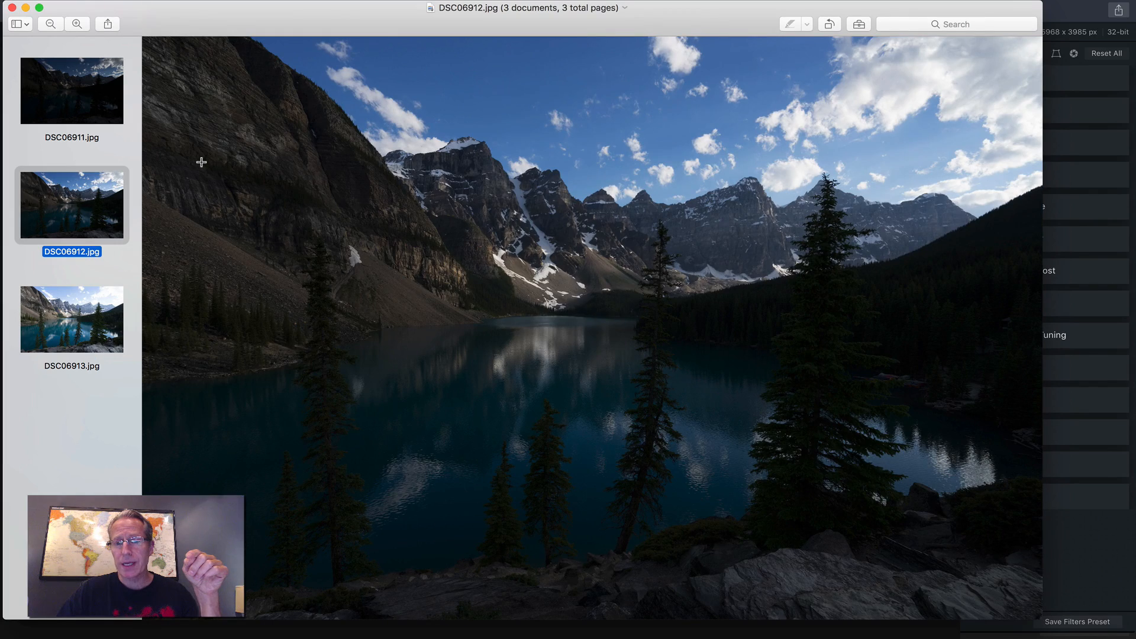
key("Up")
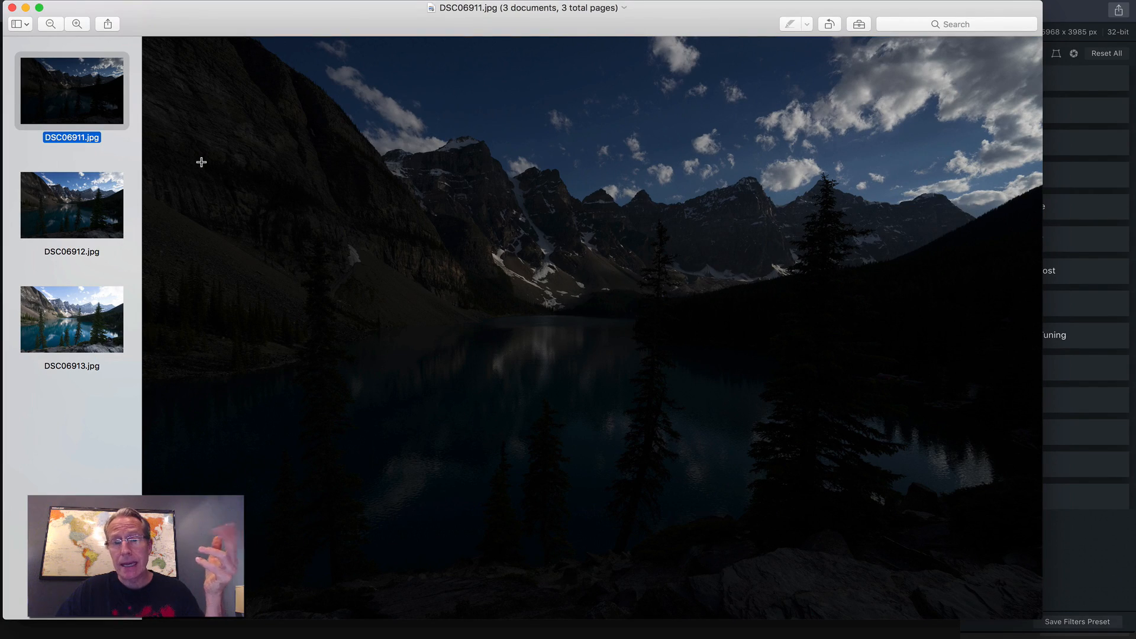
key("Down")
key("Up")
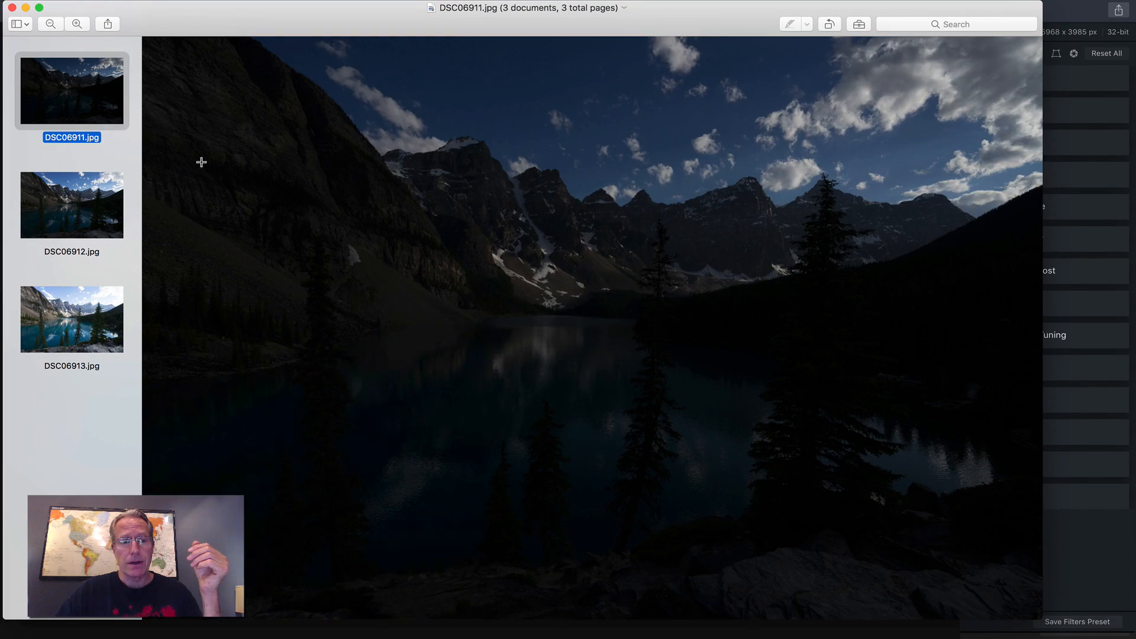
key("Down")
key("Down")
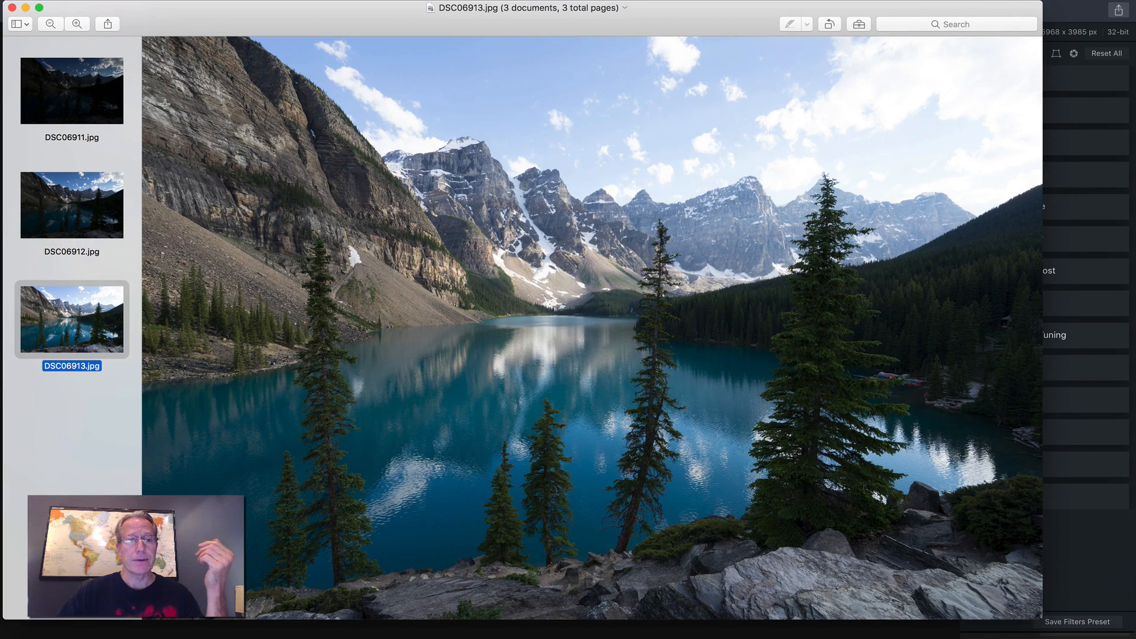
left_click(12, 8)
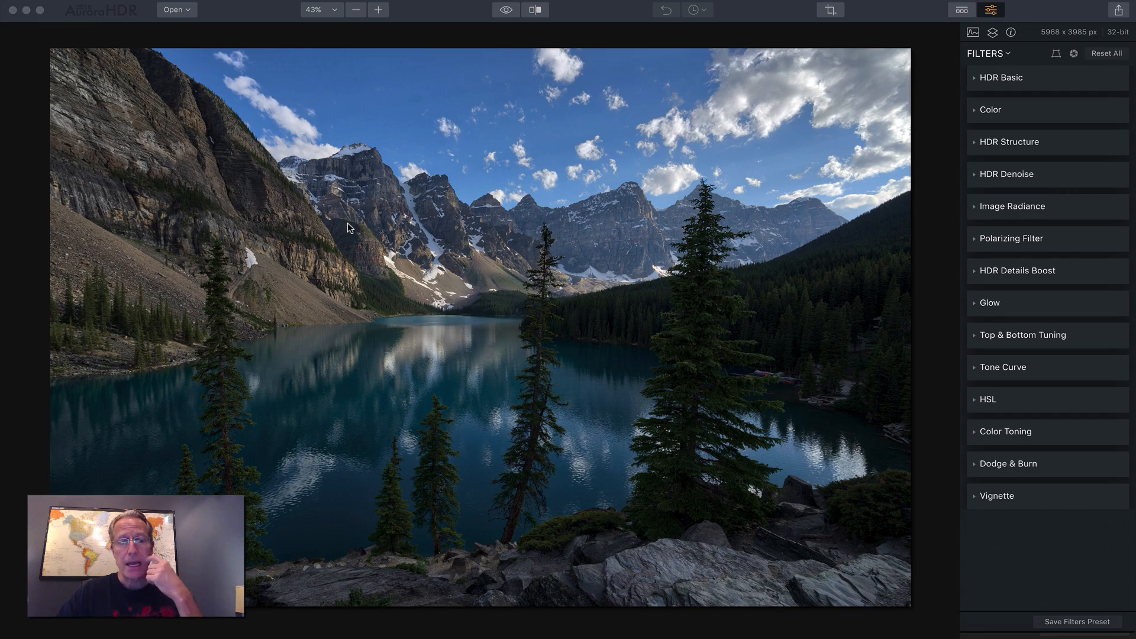
Compare the merged HDR lake photo with the original exposure by switching the before view on and off.
left_click(596, 12)
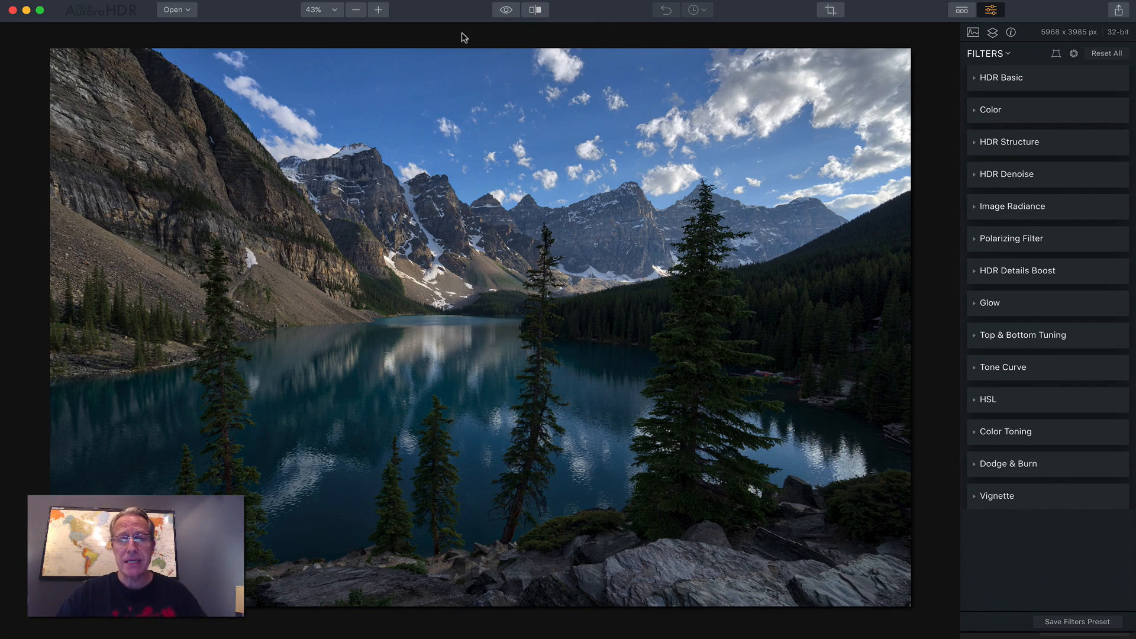
left_click(504, 11)
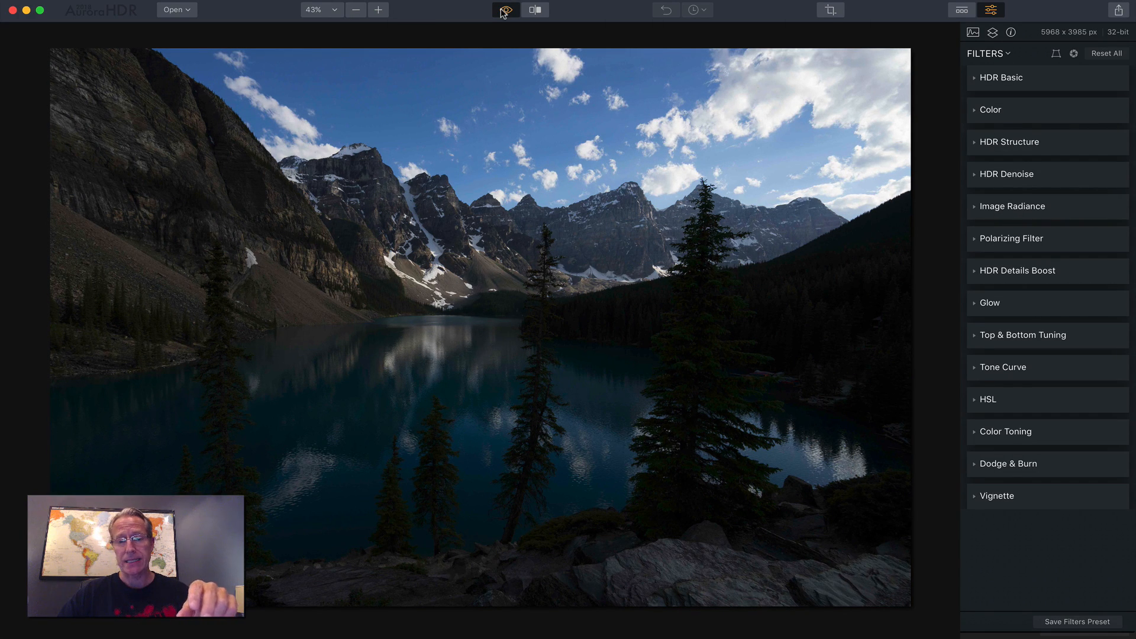
left_click(505, 11)
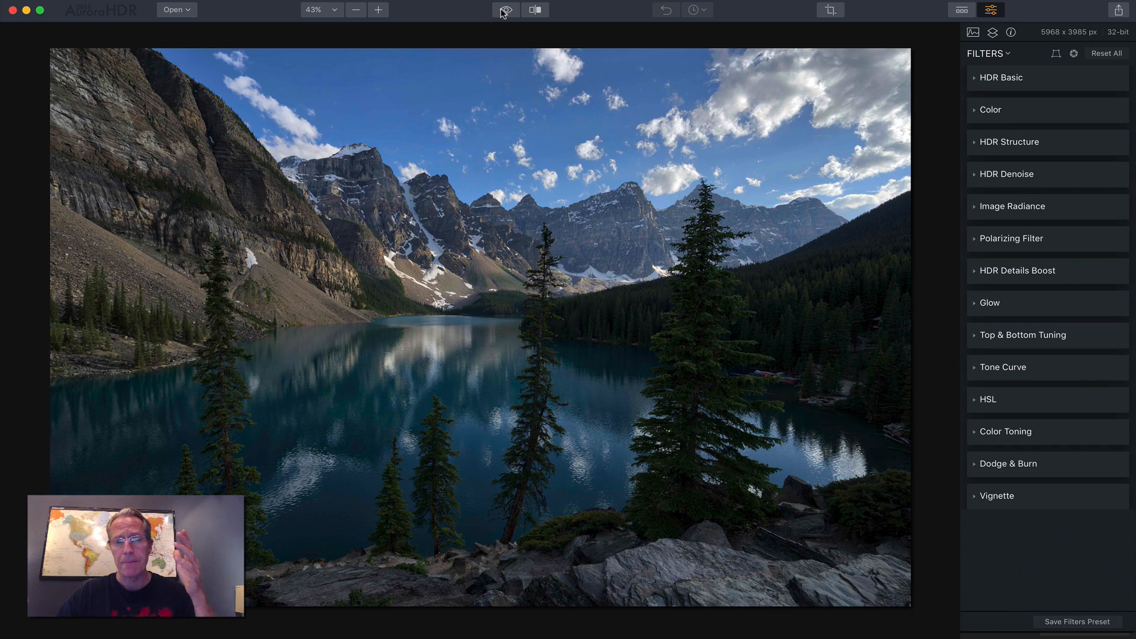
left_click(505, 10)
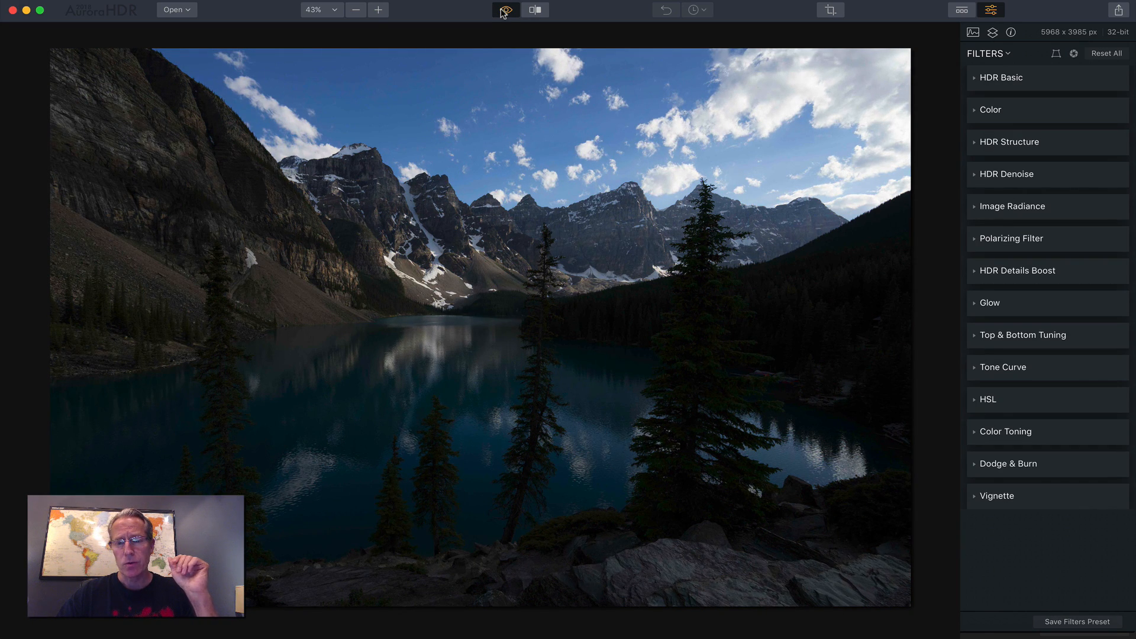
left_click(505, 10)
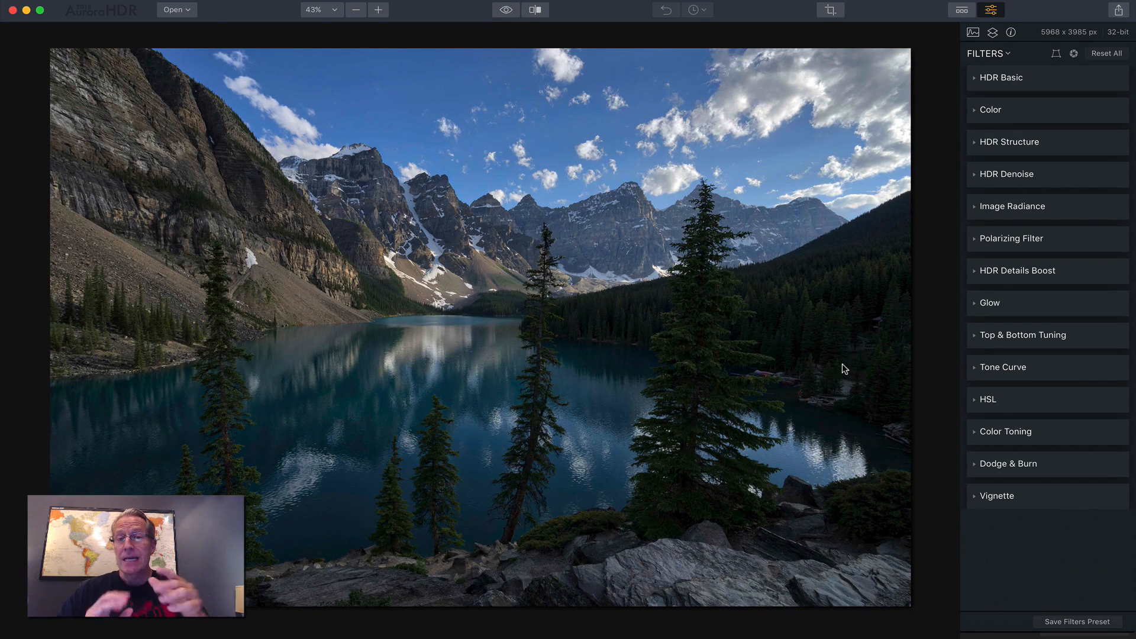
In HDR Basic, set Temperature 9, Tint 15, Contrast 9, HDR Enhance 29, Highlights 3 and Shadows -8.
left_click(1028, 83)
left_click(1040, 189)
left_click_drag(1040, 189, 1066, 177)
left_click_drag(1065, 127, 1069, 127)
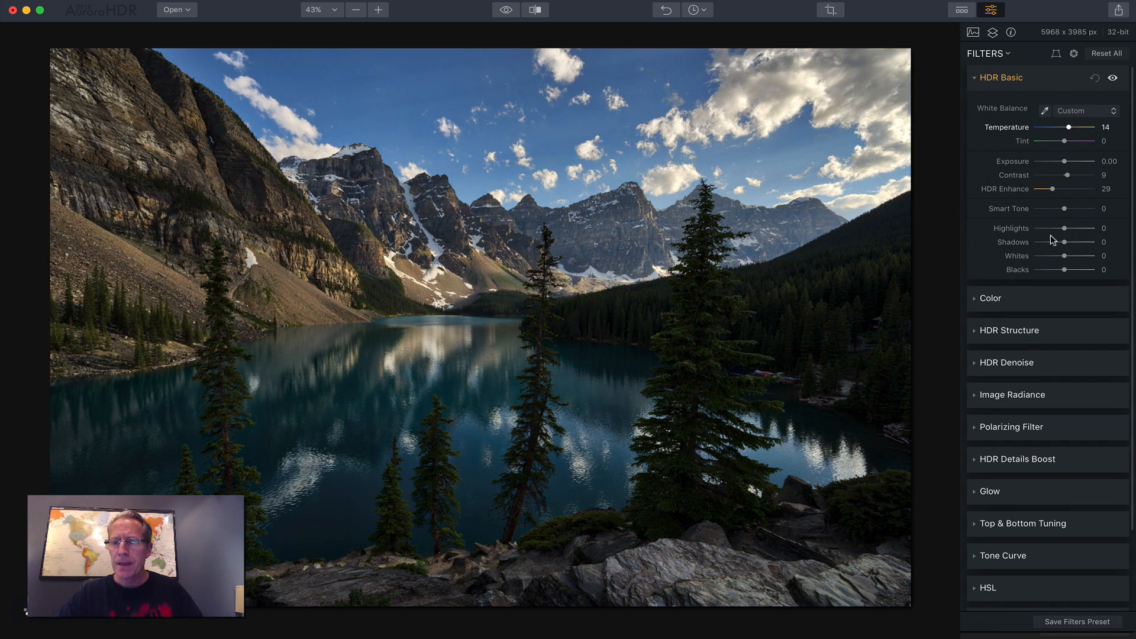
left_click_drag(1065, 228, 1066, 229)
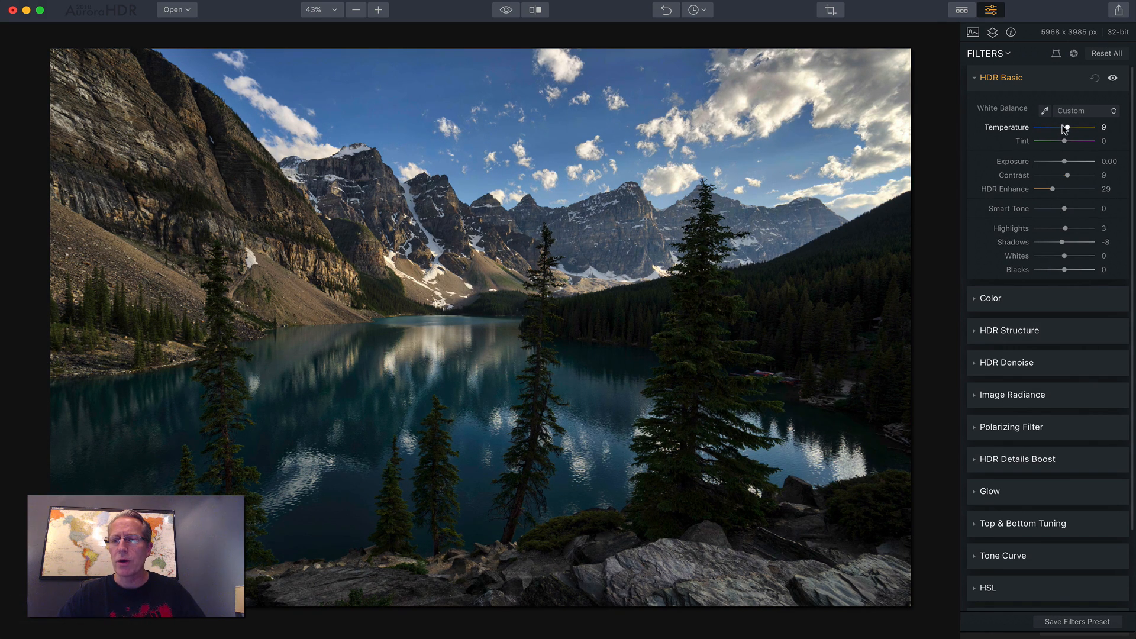
left_click_drag(1065, 141, 1069, 142)
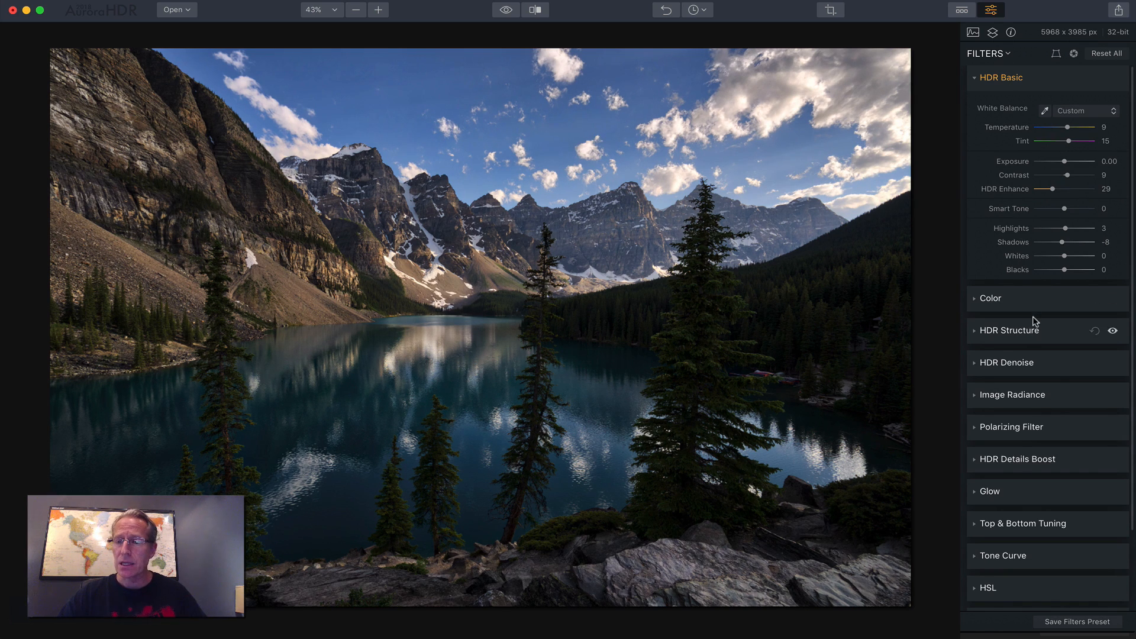
In the Color filter, set Saturation to 20, Vibrance to 14 and Color Contrast to 17.
left_click(1032, 297)
left_click_drag(1063, 335, 1041, 350)
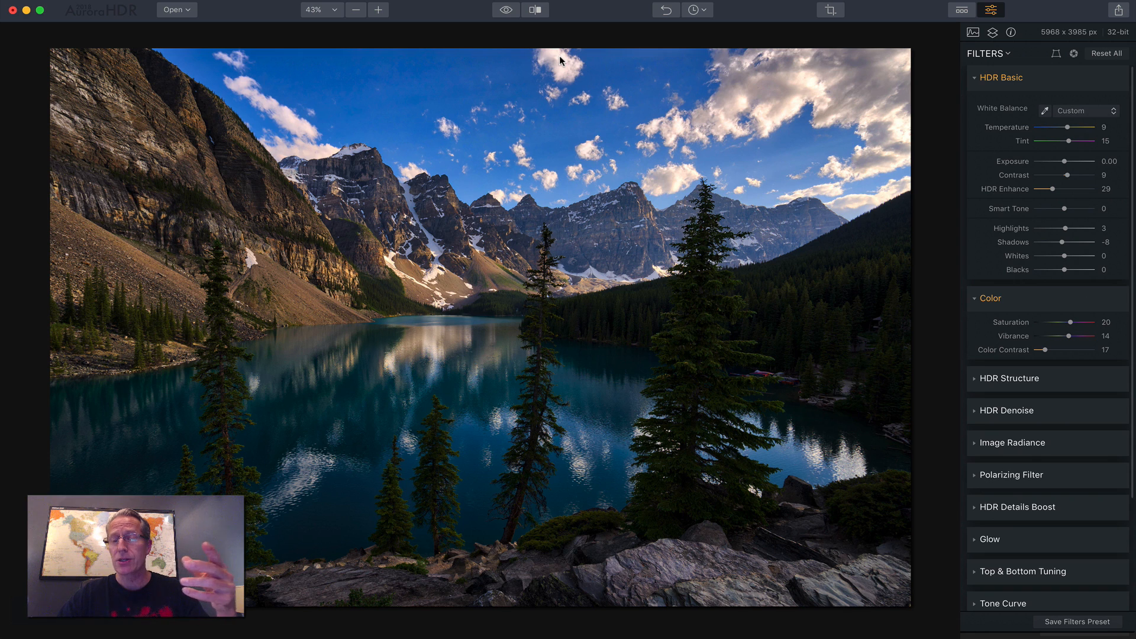
Brighten the lower part of the photo with Top & Bottom Tuning by setting the Bottom Exposure to 60.
scroll(1046, 492, "down", 4)
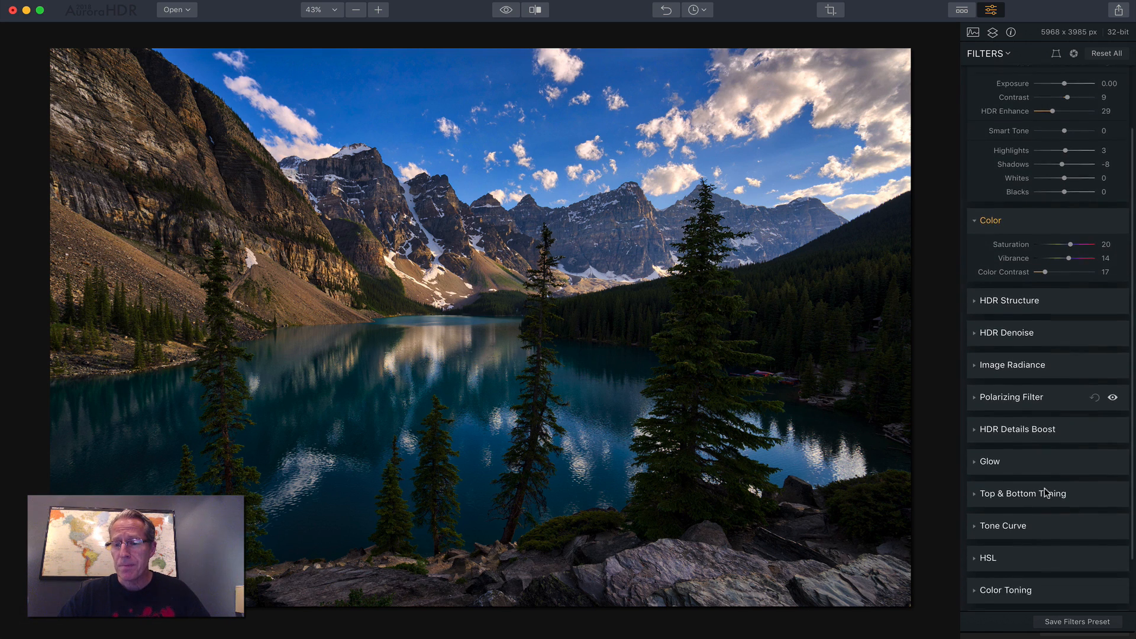
left_click(1052, 468)
scroll(1057, 469, "down", 1)
left_click(1082, 470)
left_click_drag(1059, 490, 1075, 489)
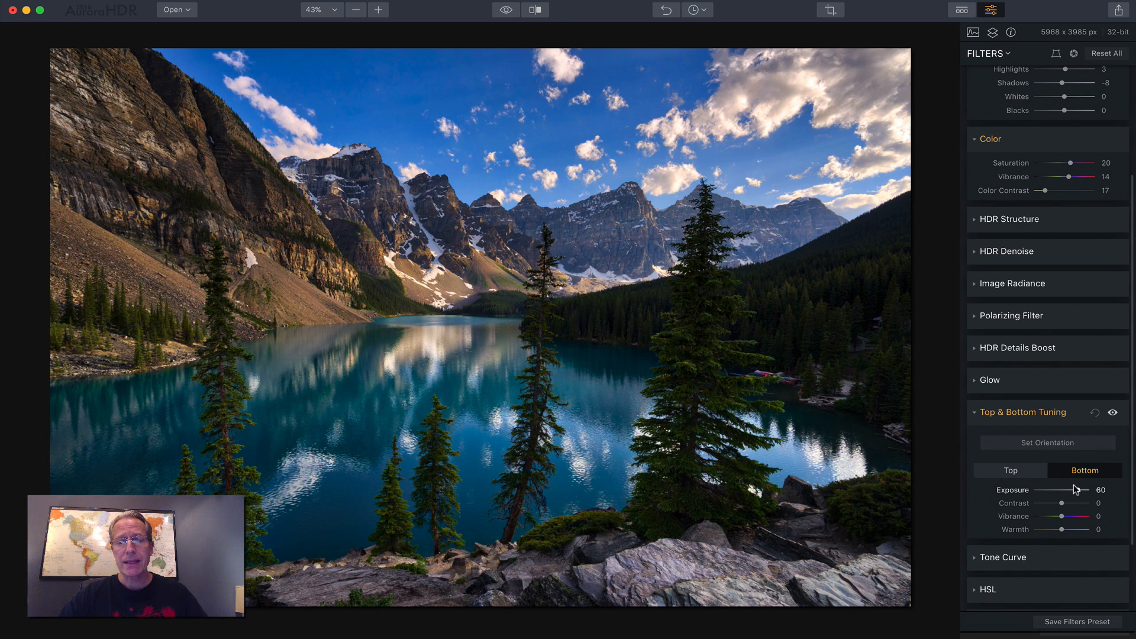
Compare the edited HDR photo with the original and look over the HDR Denoise settings.
left_click(506, 11)
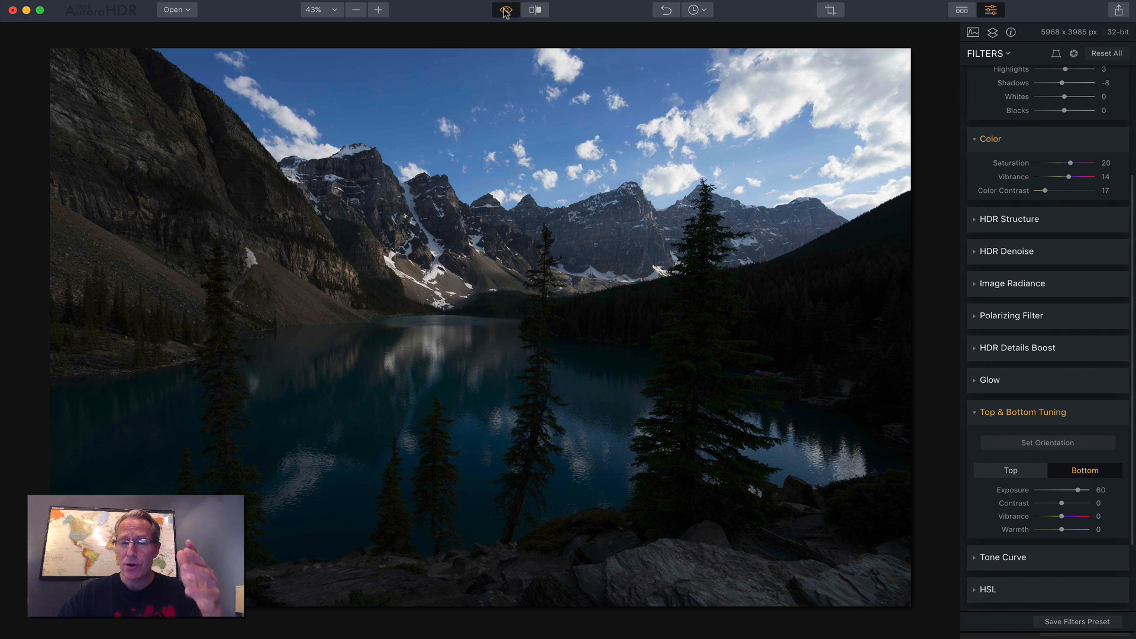
left_click(506, 11)
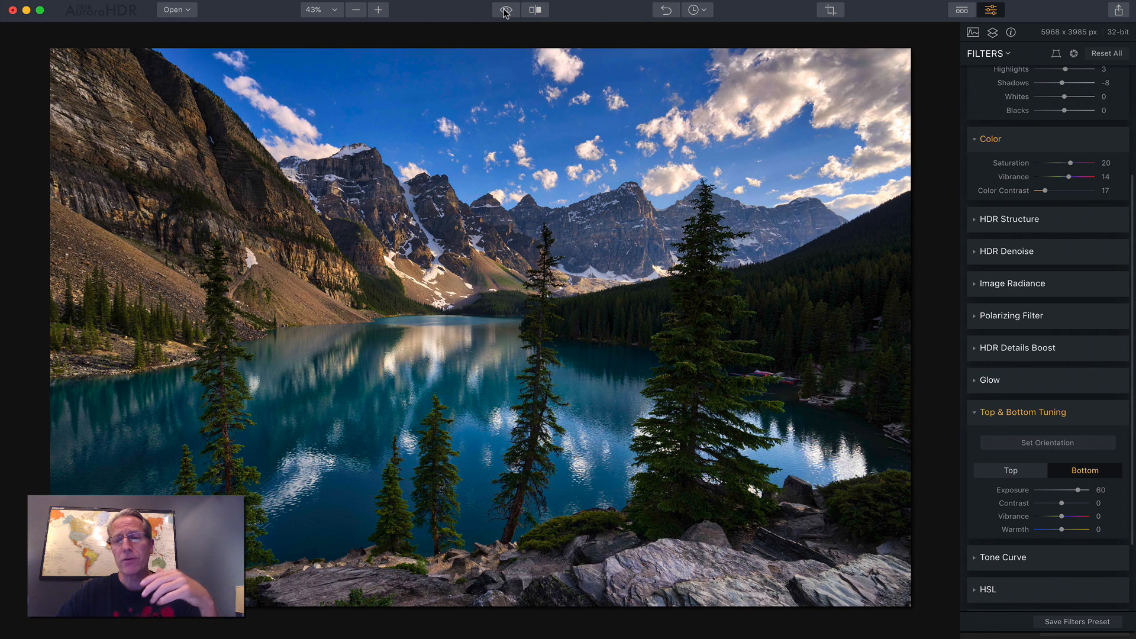
left_click(1026, 260)
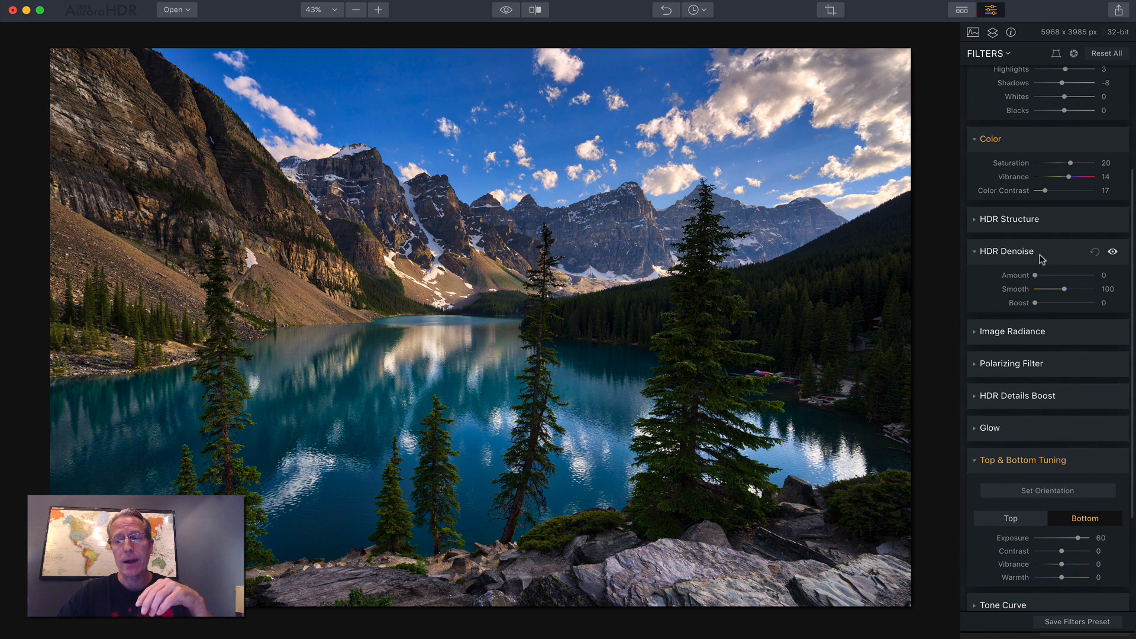
left_click(1041, 251)
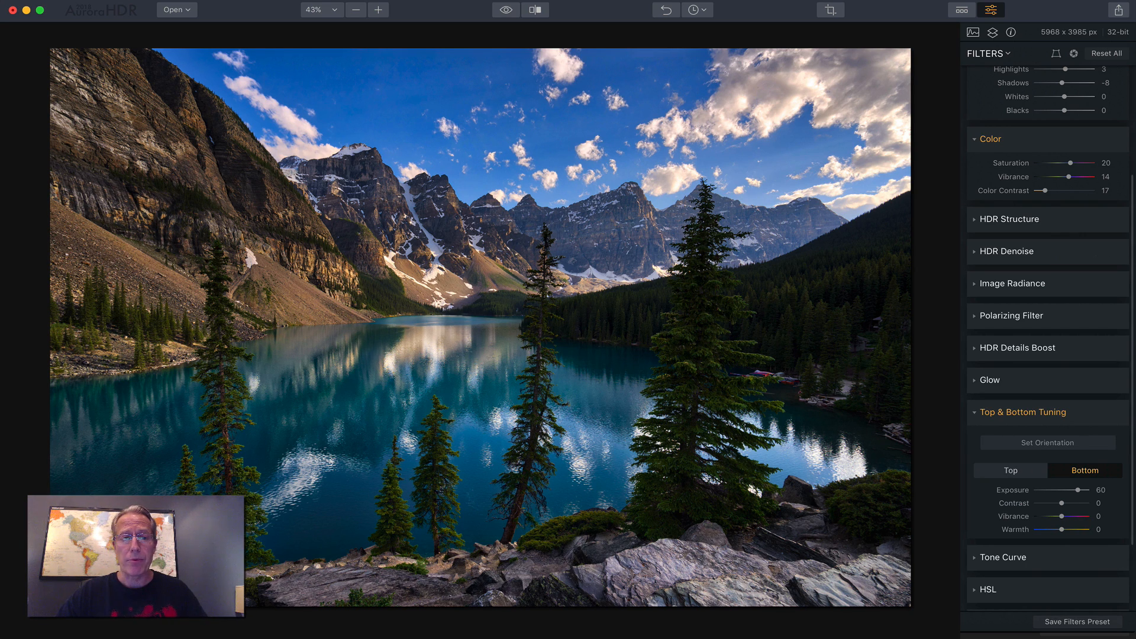
Switch to the single-exposure photo in Luminar and add the Accent - AI Filter, Saturation / Vibrance and Tone filters.
left_click(26, 10)
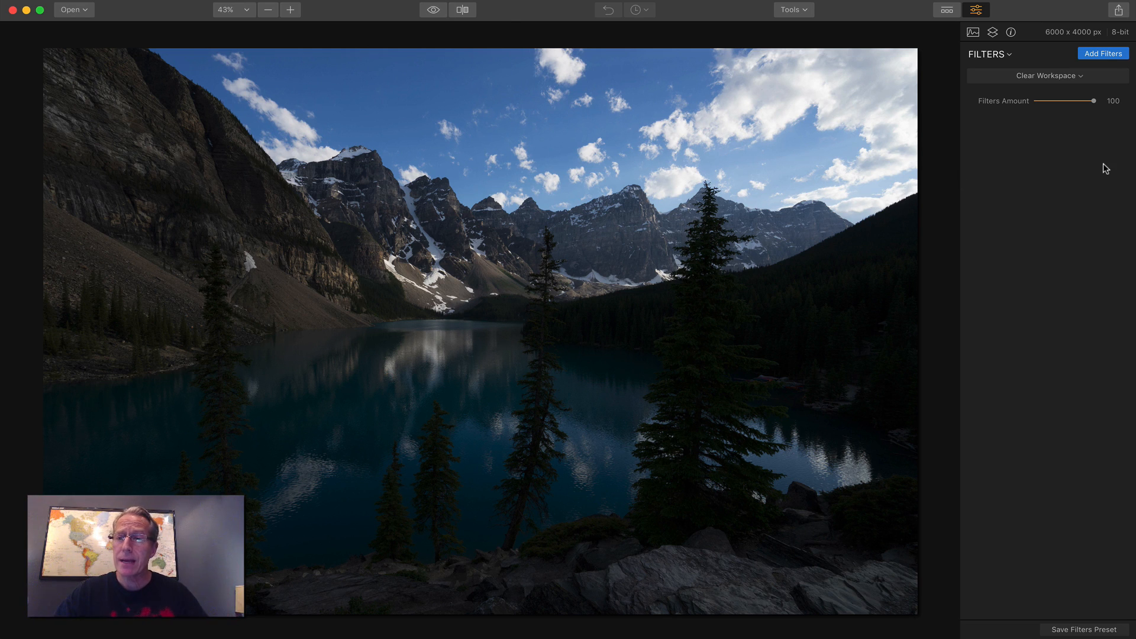
left_click(1102, 54)
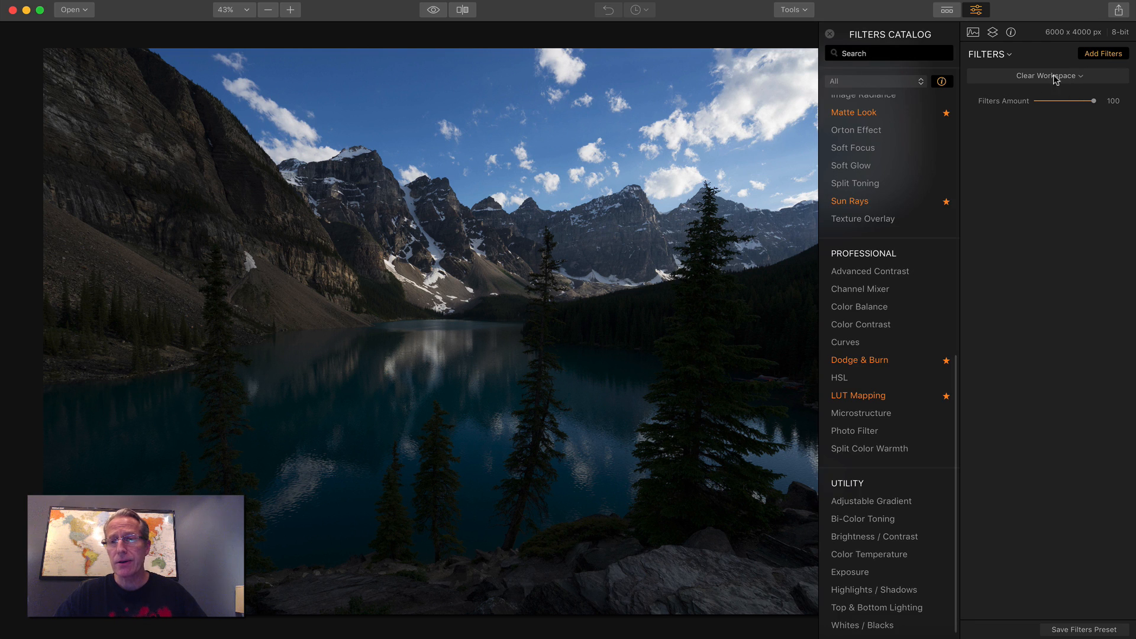
mouse_move(925, 174)
scroll(925, 174, "up", 5)
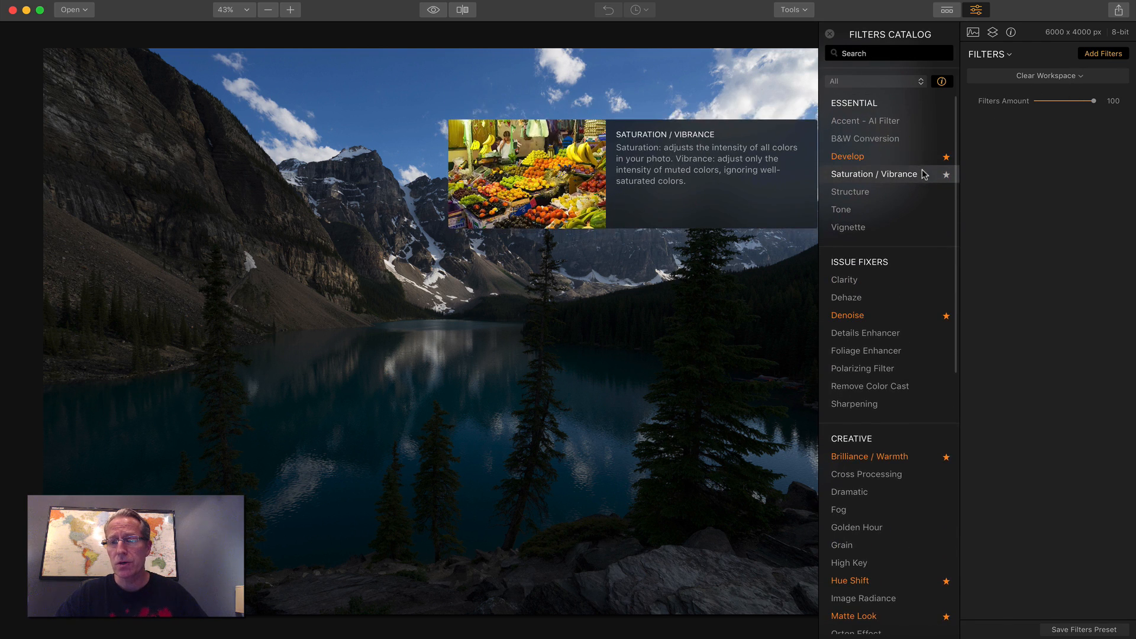
left_click(907, 119)
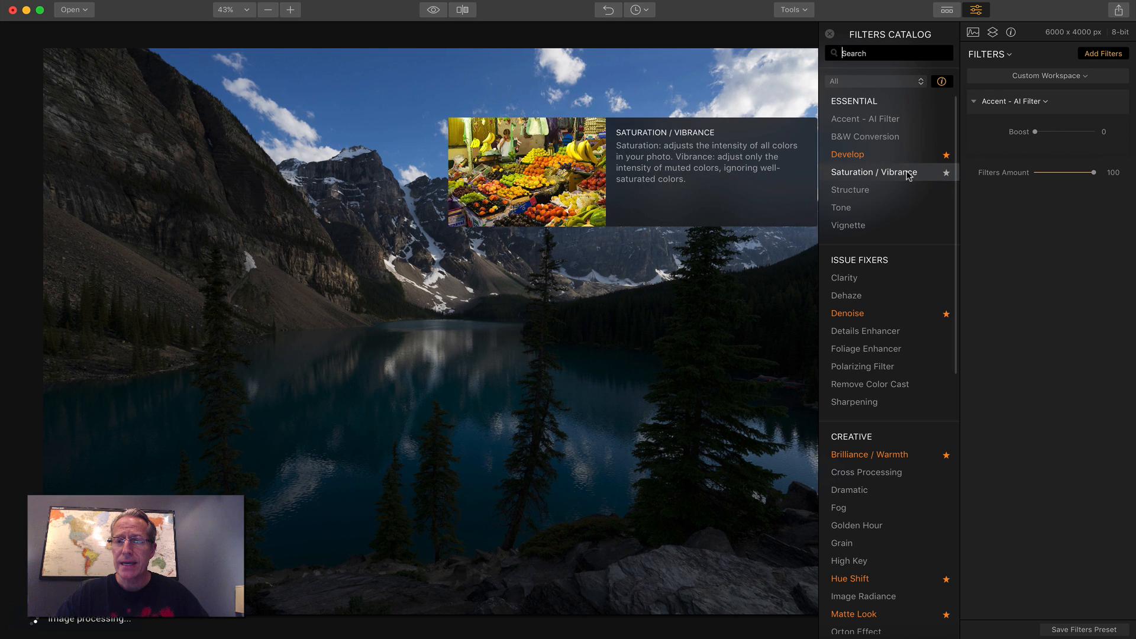
left_click(886, 173)
left_click(892, 203)
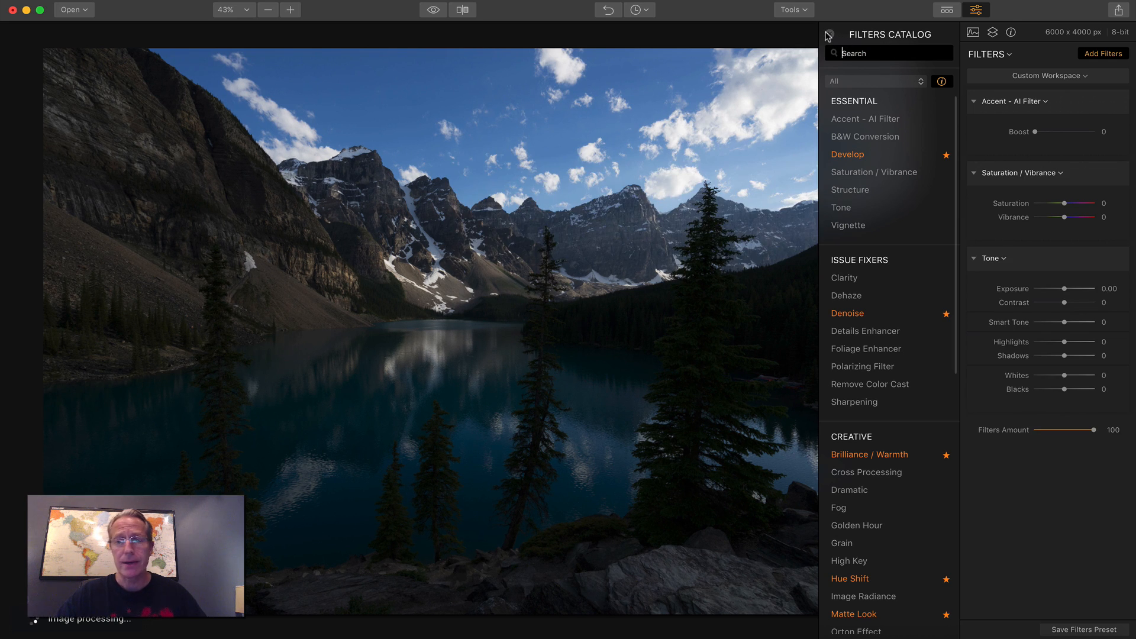
left_click(830, 34)
Set Accent - AI Boost to 37, Saturation to 22, Vibrance to 24, and Tone's Contrast and Smart Tone to 20 each.
left_click_drag(1035, 131, 1050, 132)
left_click_drag(1064, 204, 1071, 217)
left_click_drag(1064, 302, 1071, 322)
Add the Color Temperature filter and warm the photo with Temperature 13 and Tint 9.
left_click(1104, 53)
scroll(882, 385, "down", 10)
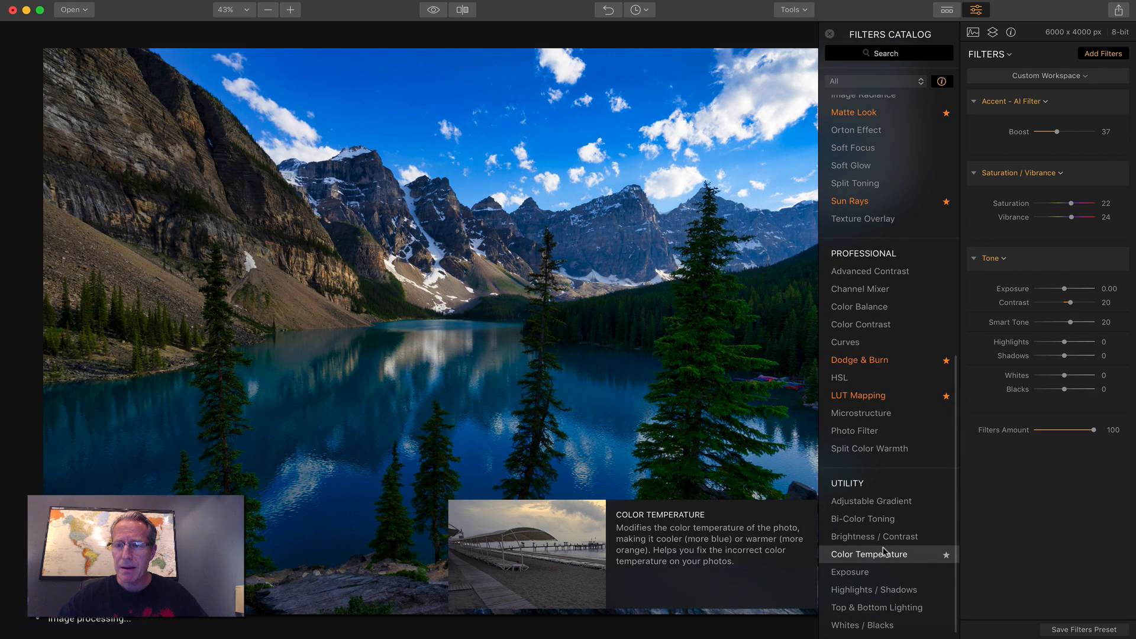
left_click(882, 553)
left_click(1104, 54)
left_click_drag(1065, 475, 1066, 489)
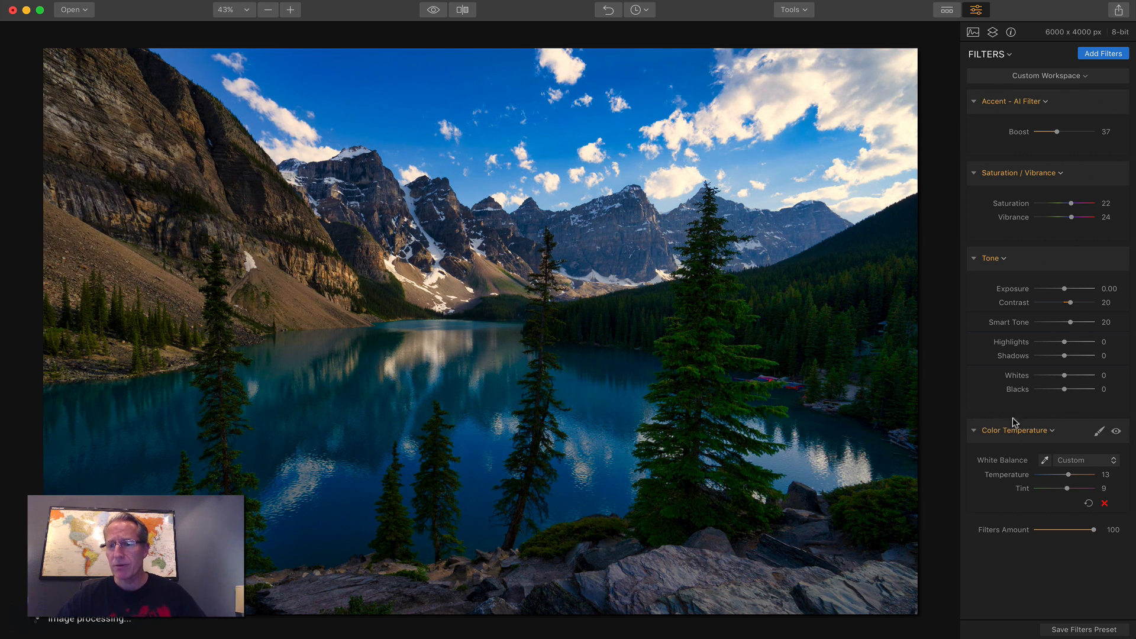
Add the Adjustable Gradient filter and set its Bottom Exposure to 29.
left_click(1108, 54)
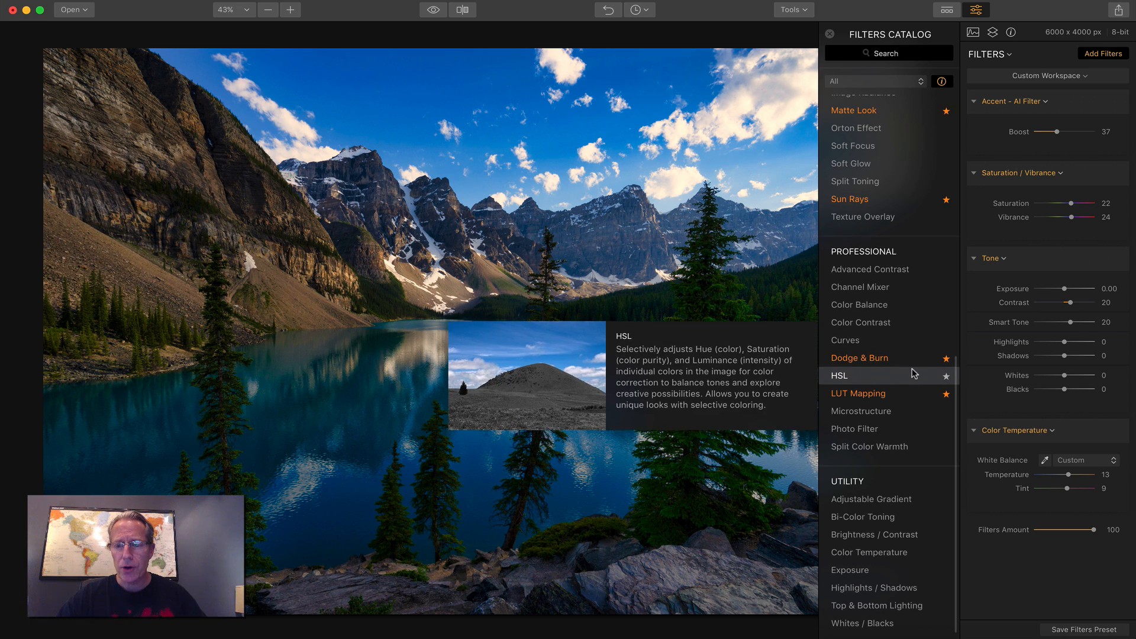
left_click(888, 495)
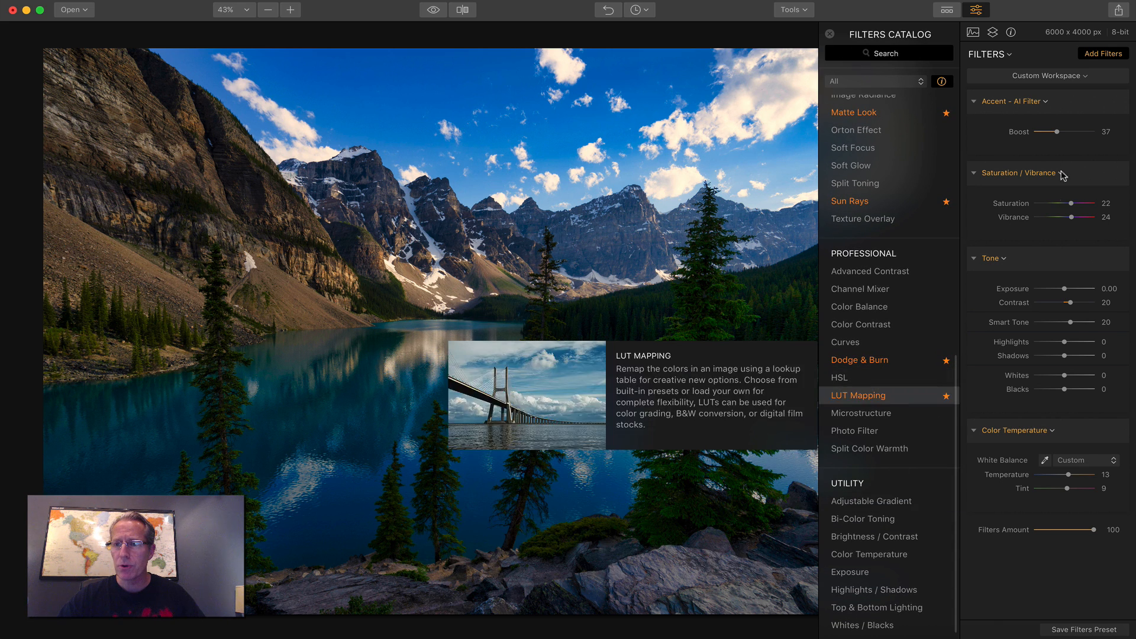
left_click(1100, 54)
left_click(1084, 480)
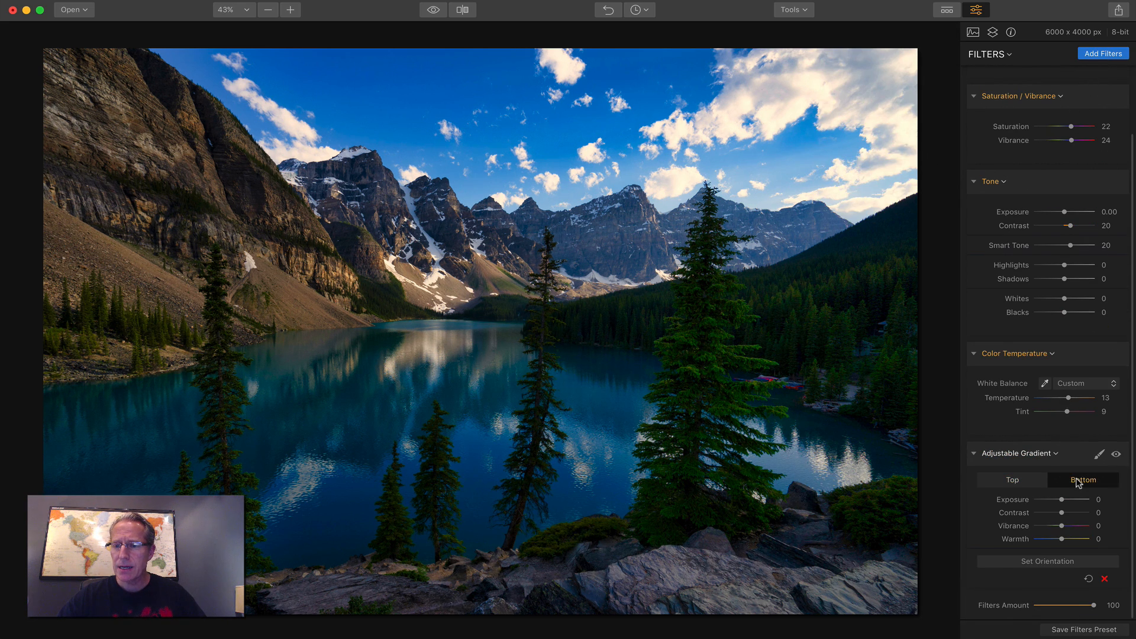
left_click_drag(1056, 501, 1069, 502)
Add the HSL filter, reduce the Green Saturation and set the Green Luminance to -23.
left_click(1100, 54)
scroll(879, 365, "up", 2)
left_click(877, 409)
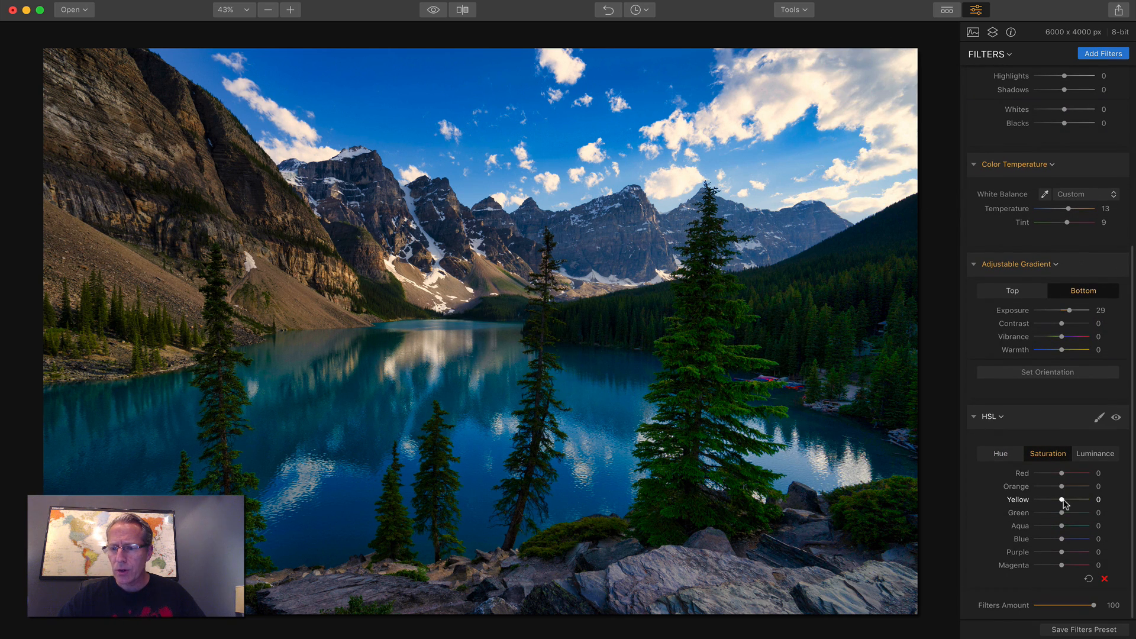
left_click_drag(1062, 513, 1053, 513)
left_click(1096, 454)
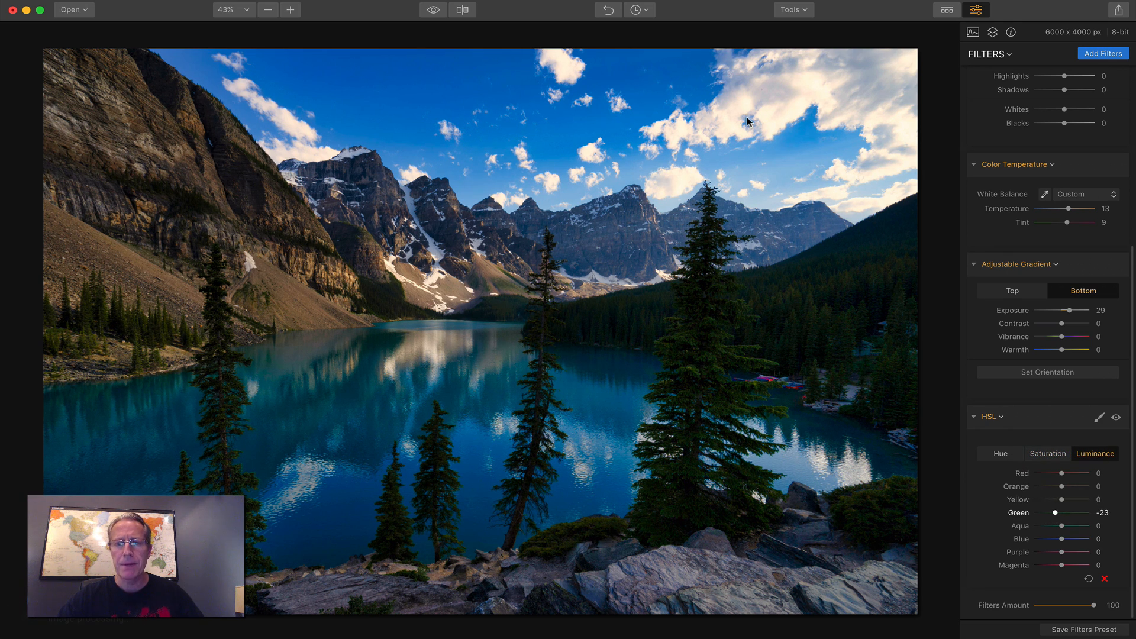
Compare the filtered single-exposure photo with its unedited original.
left_click(433, 10)
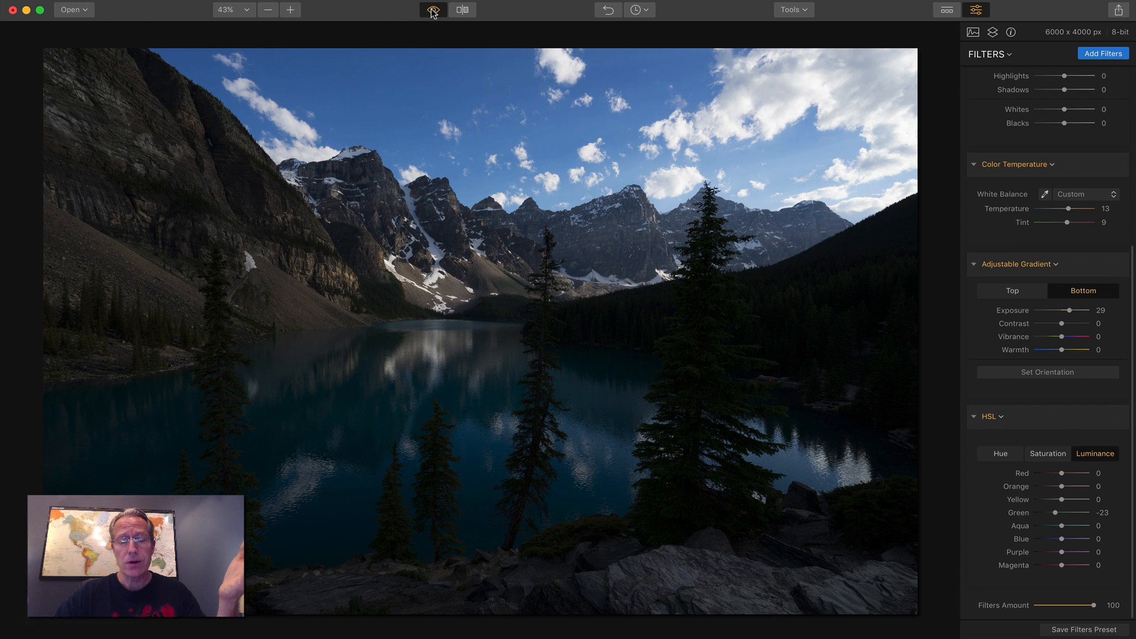
left_click(432, 10)
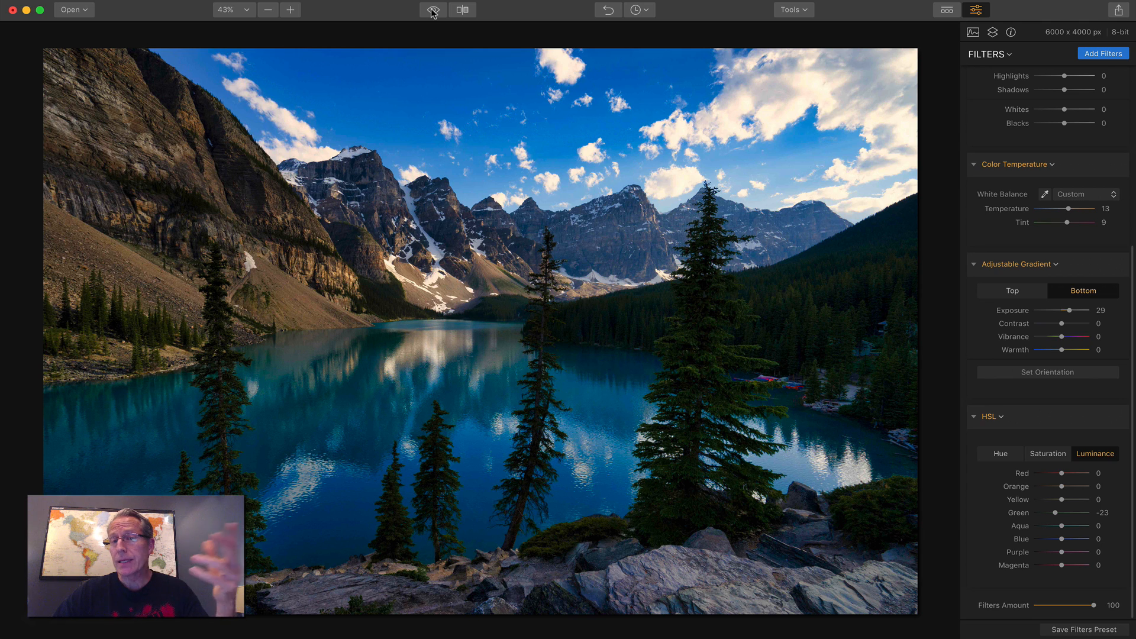
Add the Denoise filter and set its Luminosity to 56, Color to 51 and Boost to 91.
mouse_move(1116, 188)
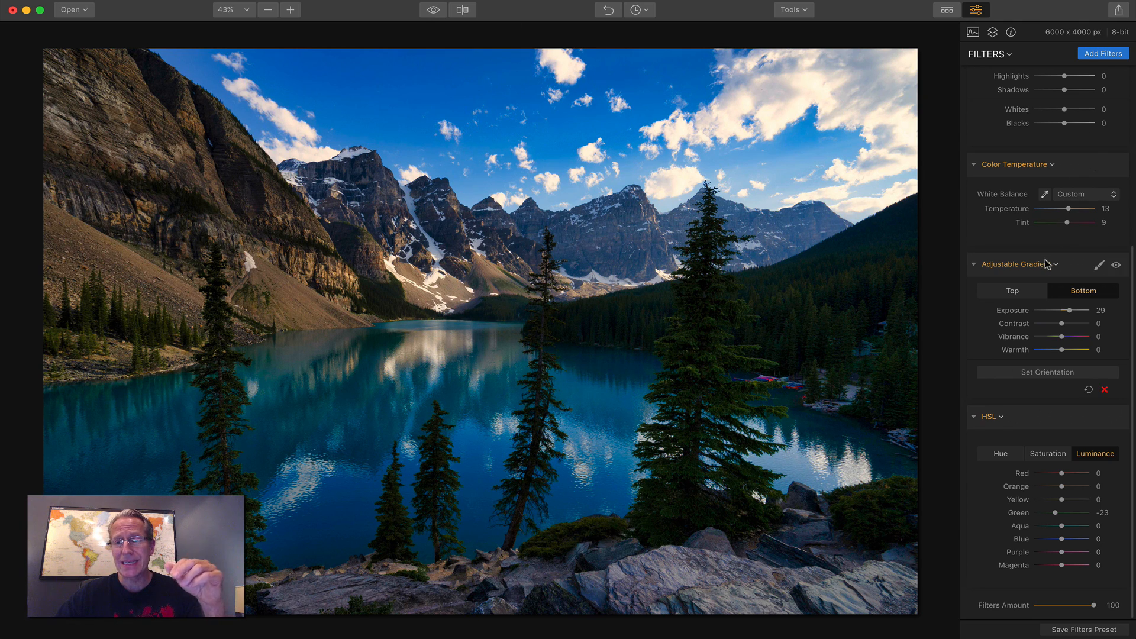
left_click(1104, 57)
scroll(895, 271, "up", 6)
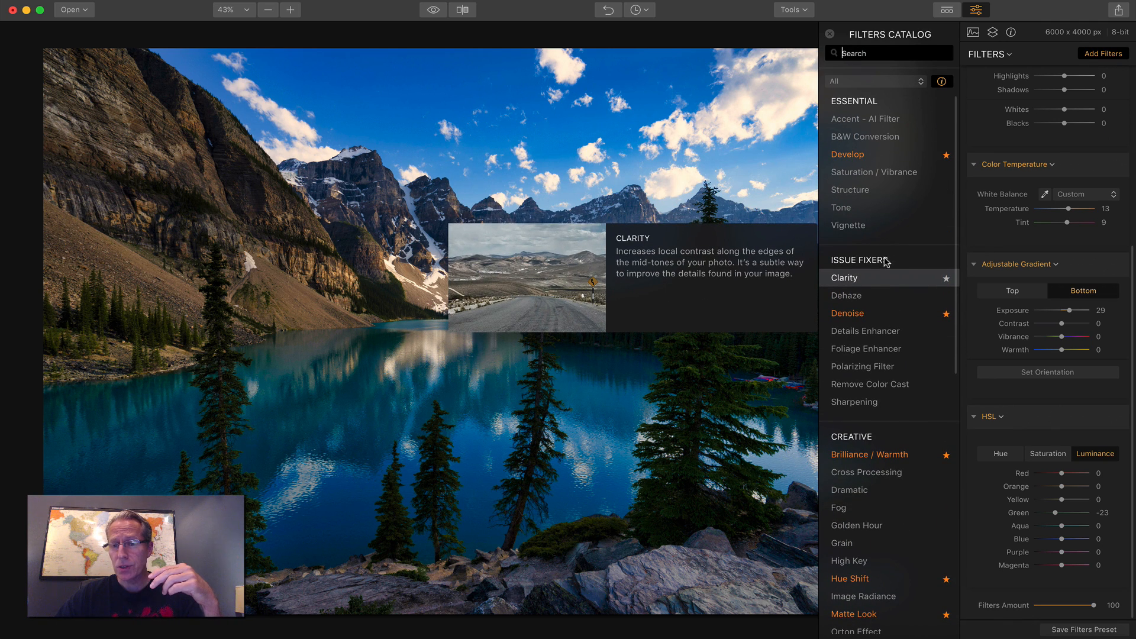
left_click(882, 313)
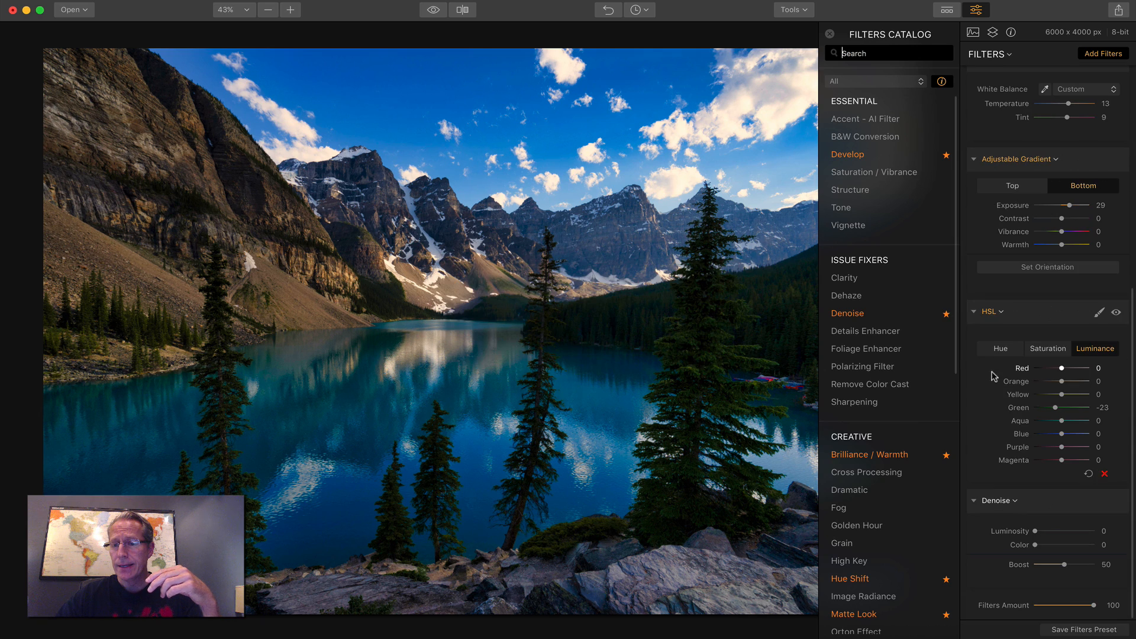
left_click(830, 35)
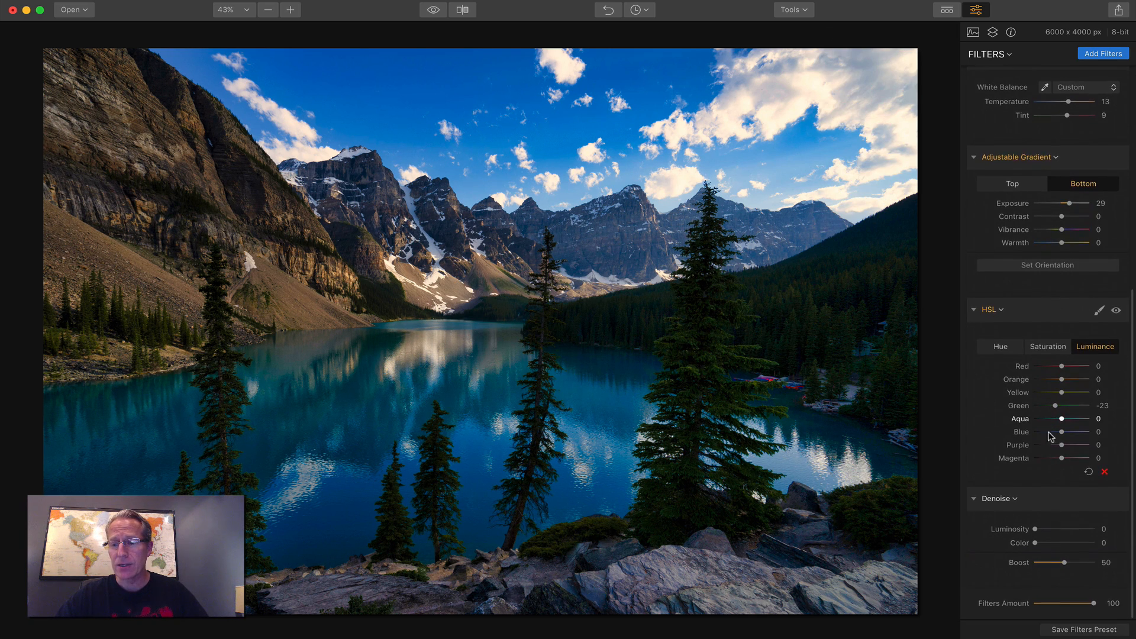
left_click_drag(1037, 531, 1088, 565)
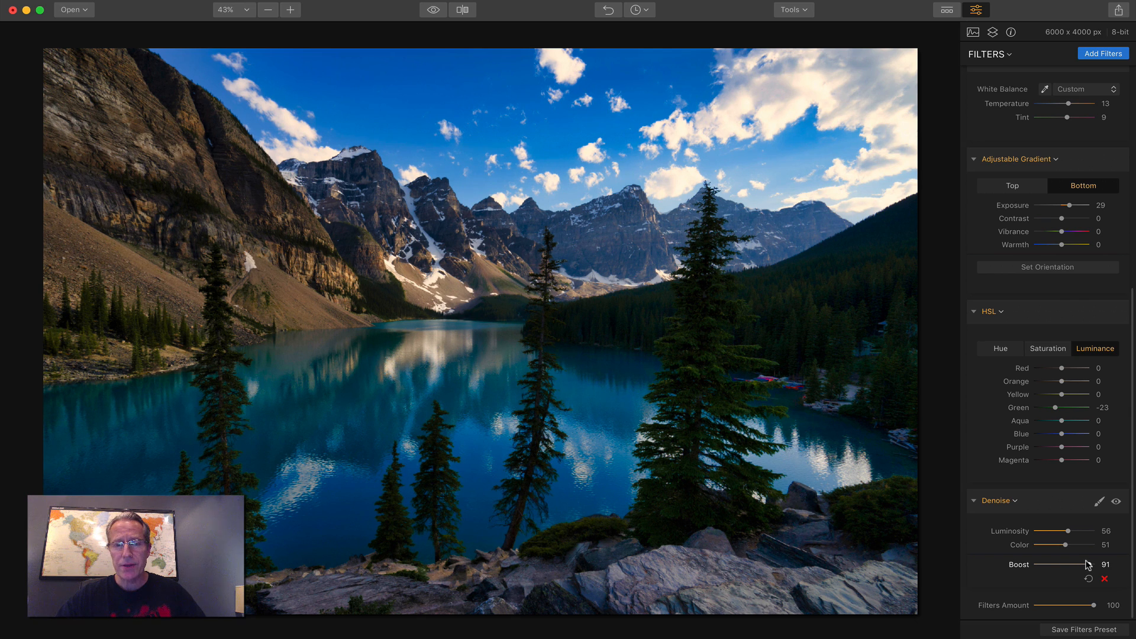
Paint a brush mask for the Denoise filter over the sky and the lake, enlarging the brush to size 136.
left_click(1099, 501)
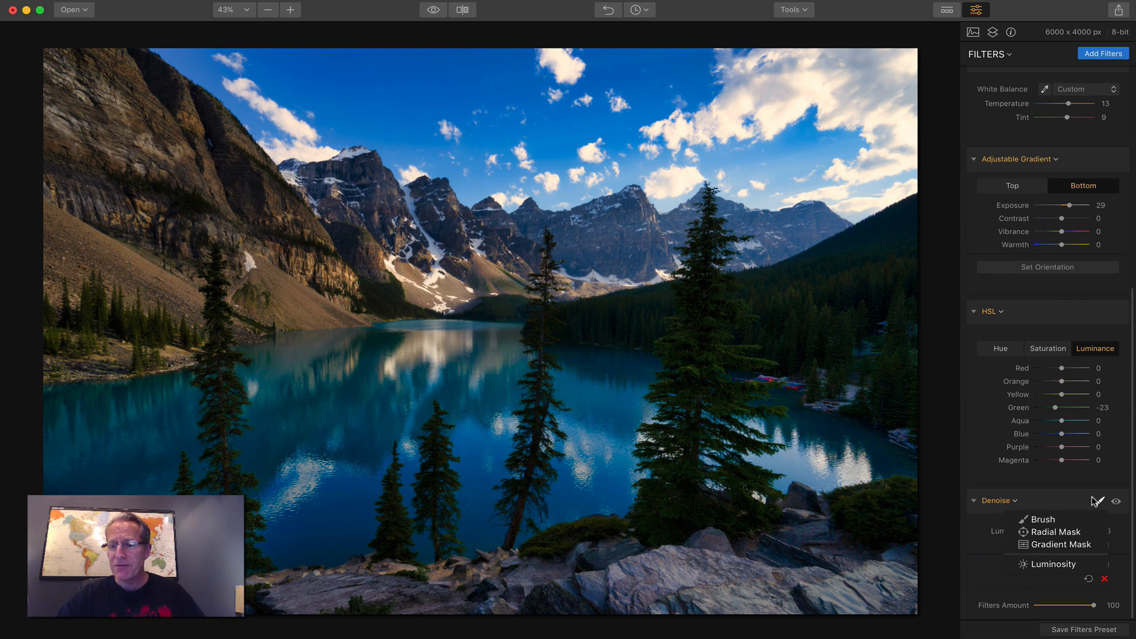
left_click(1060, 520)
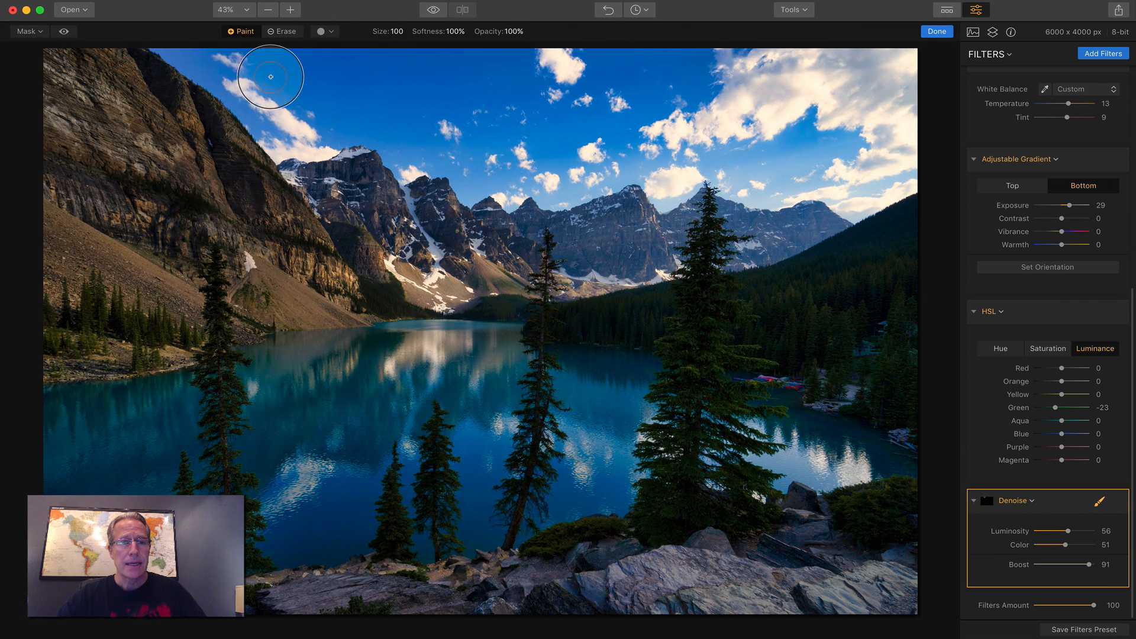
mouse_move(320, 81)
left_mouse_down()
mouse_move(413, 81)
mouse_move(474, 119)
mouse_move(497, 176)
mouse_move(844, 176)
mouse_move(770, 135)
mouse_move(813, 71)
mouse_move(901, 114)
left_mouse_up()
key("bracketright")
key("bracketright")
key("bracketright")
key("bracketright")
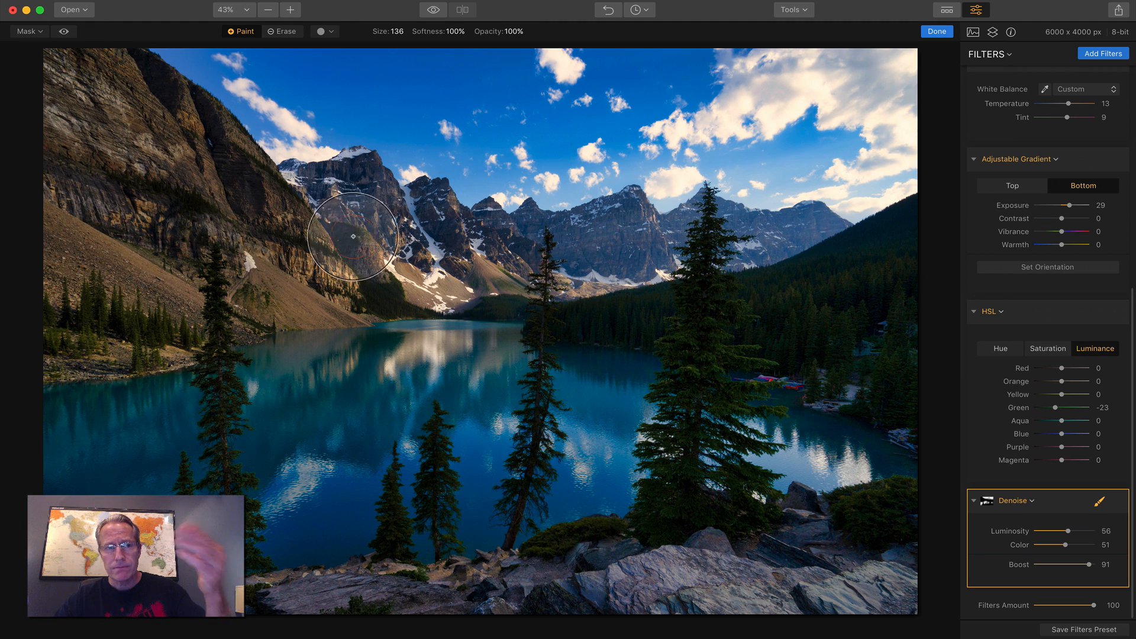
Check the Denoise mask with its overlay, fill in the lake water between the two tall trees, and finish the mask.
left_click(64, 32)
mouse_move(494, 116)
left_mouse_down()
mouse_move(589, 129)
mouse_move(714, 107)
mouse_move(681, 73)
mouse_move(249, 55)
mouse_move(374, 106)
mouse_move(611, 151)
mouse_move(829, 156)
mouse_move(896, 112)
mouse_move(808, 79)
mouse_move(856, 89)
left_mouse_up()
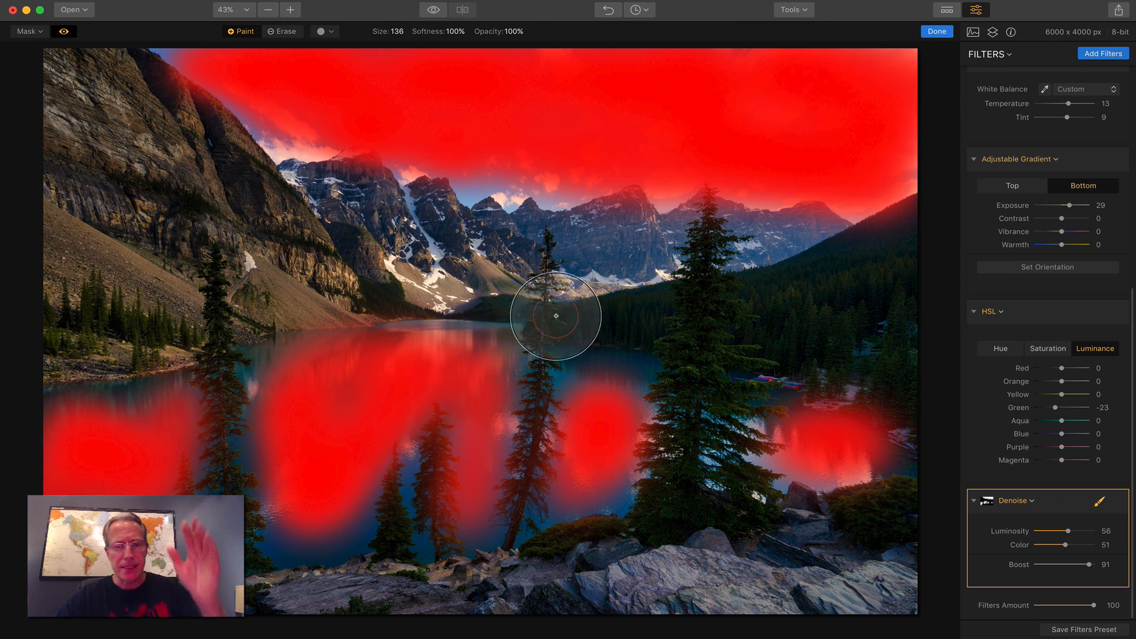
mouse_move(579, 375)
left_mouse_down()
mouse_move(601, 411)
mouse_move(563, 482)
left_mouse_up()
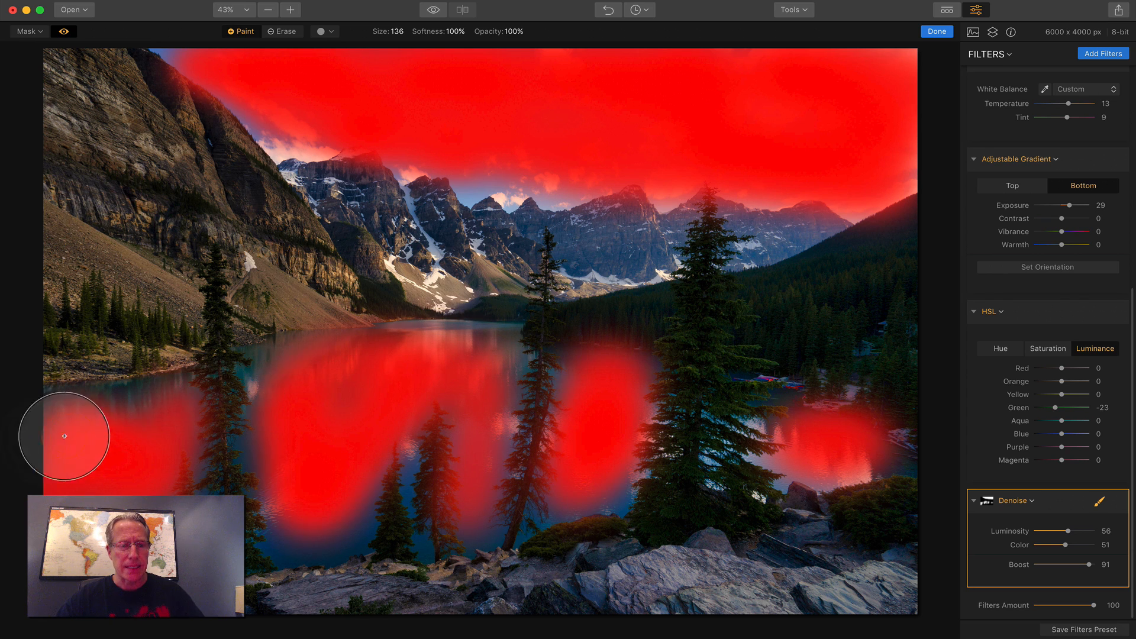
left_click(66, 32)
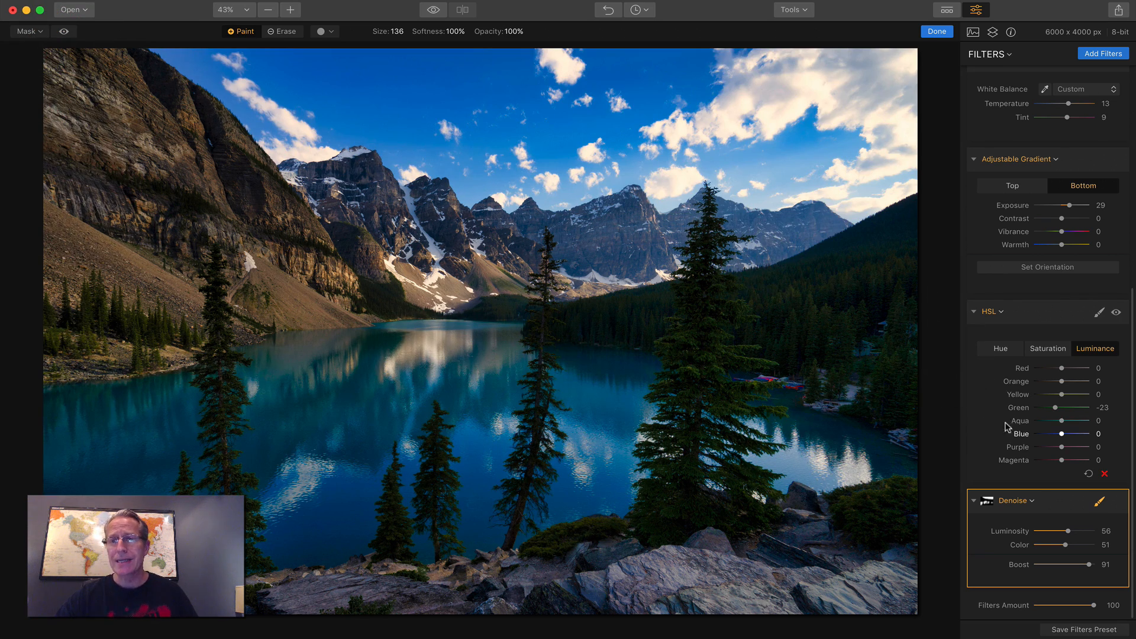
left_click(937, 32)
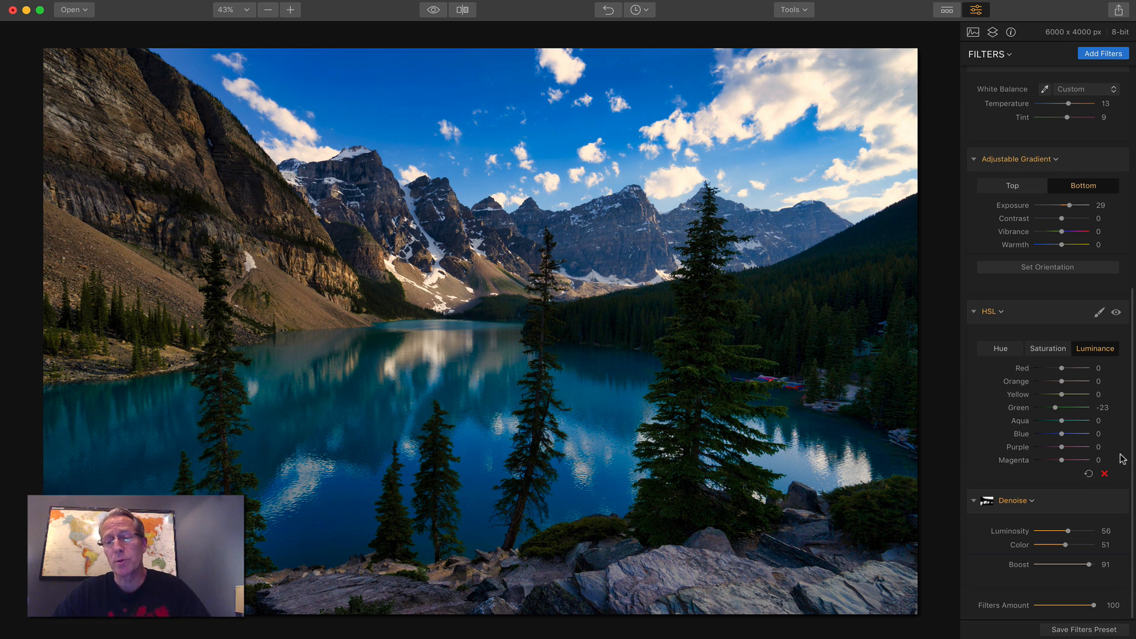
Look through the filters catalog for further filters that could suit the single-exposure photo.
left_click(1111, 54)
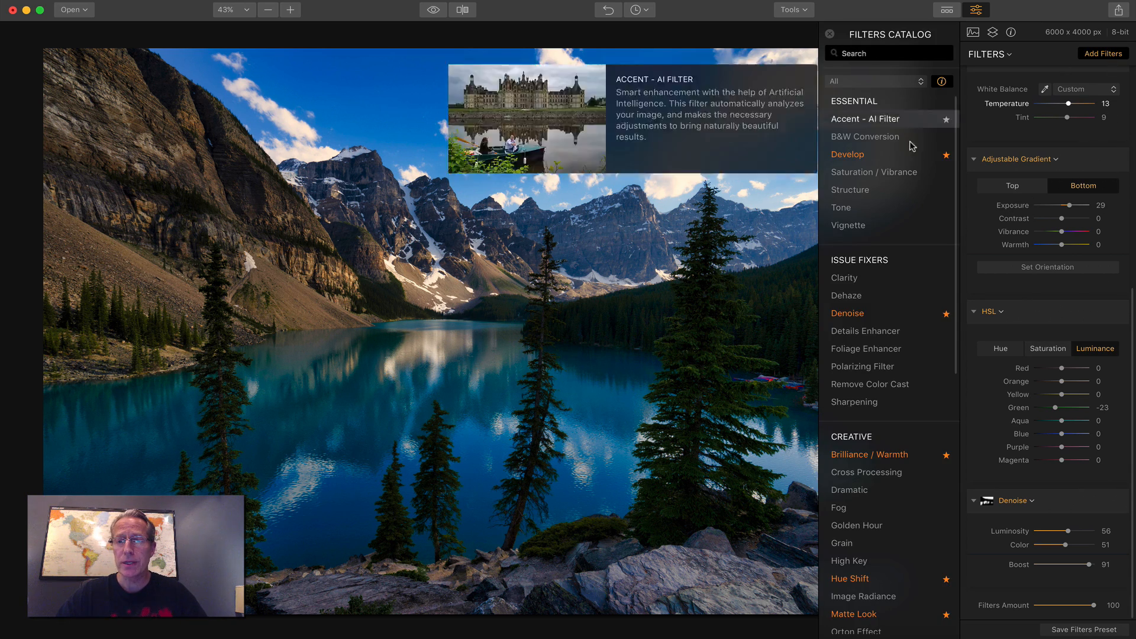
scroll(886, 154, "down", 3)
scroll(888, 159, "down", 8)
scroll(887, 159, "down", 5)
scroll(888, 159, "up", 6)
scroll(886, 158, "up", 9)
left_click(1103, 53)
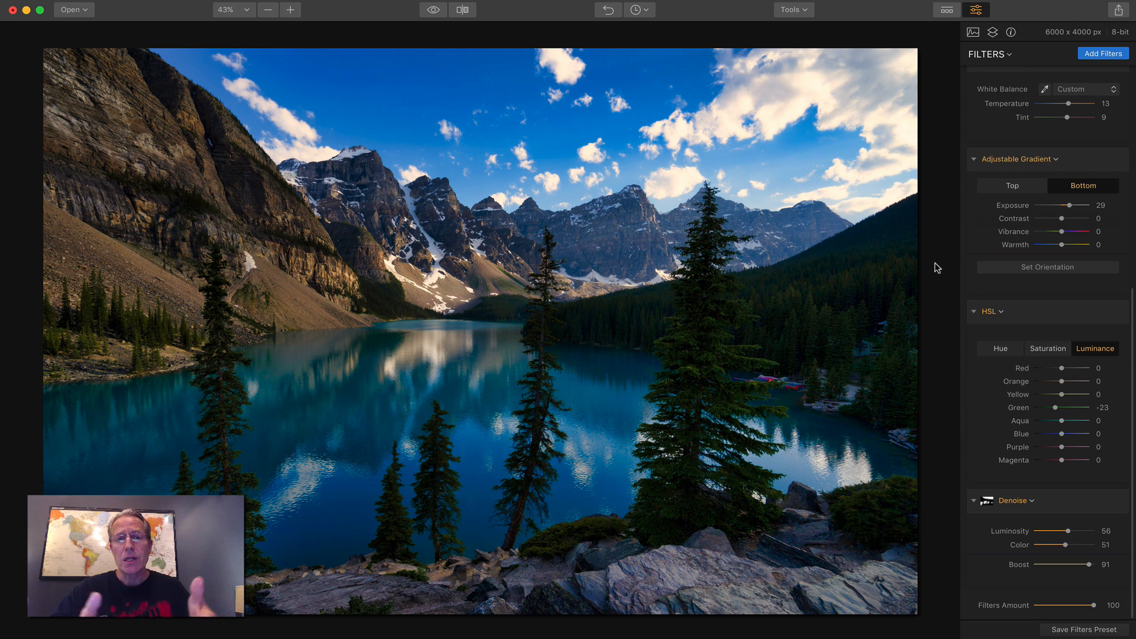
Switch to Aurora HDR and compare the edited HDR merge with its unedited original.
left_click(1077, 638)
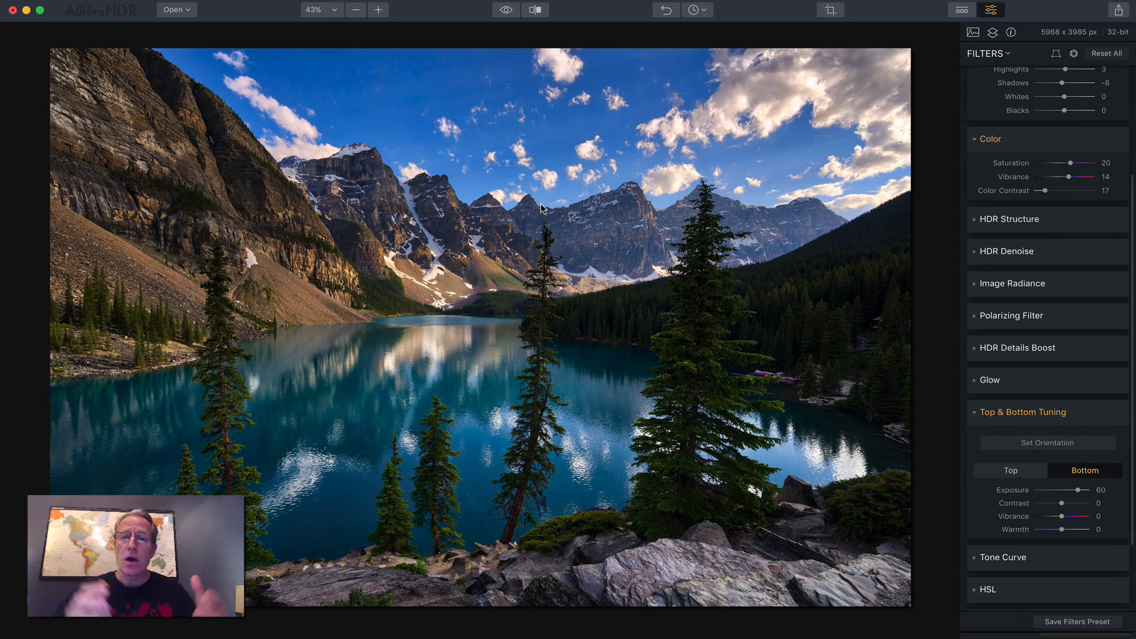
left_click(503, 11)
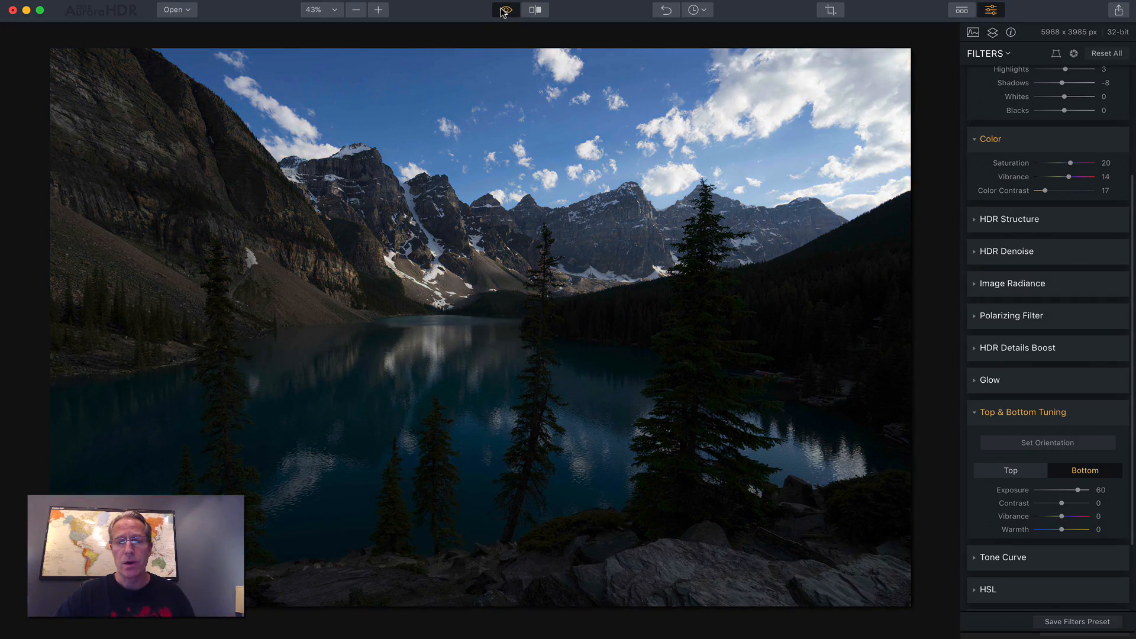
left_click(502, 11)
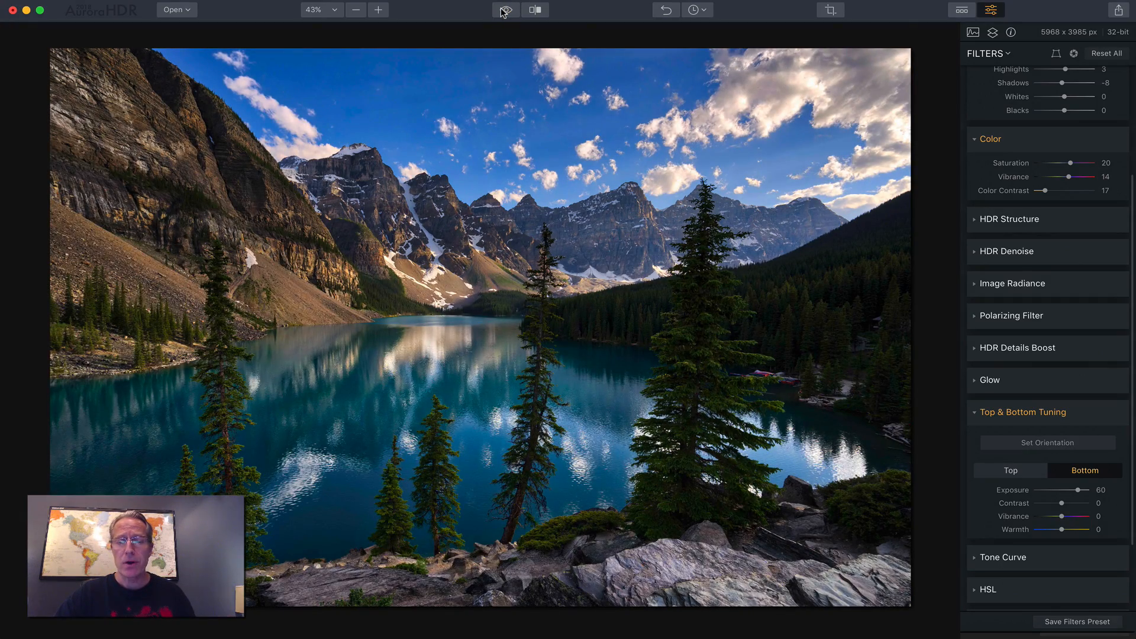
Return to Luminar and compare the denoised single-exposure edit with its unedited original.
left_click(25, 10)
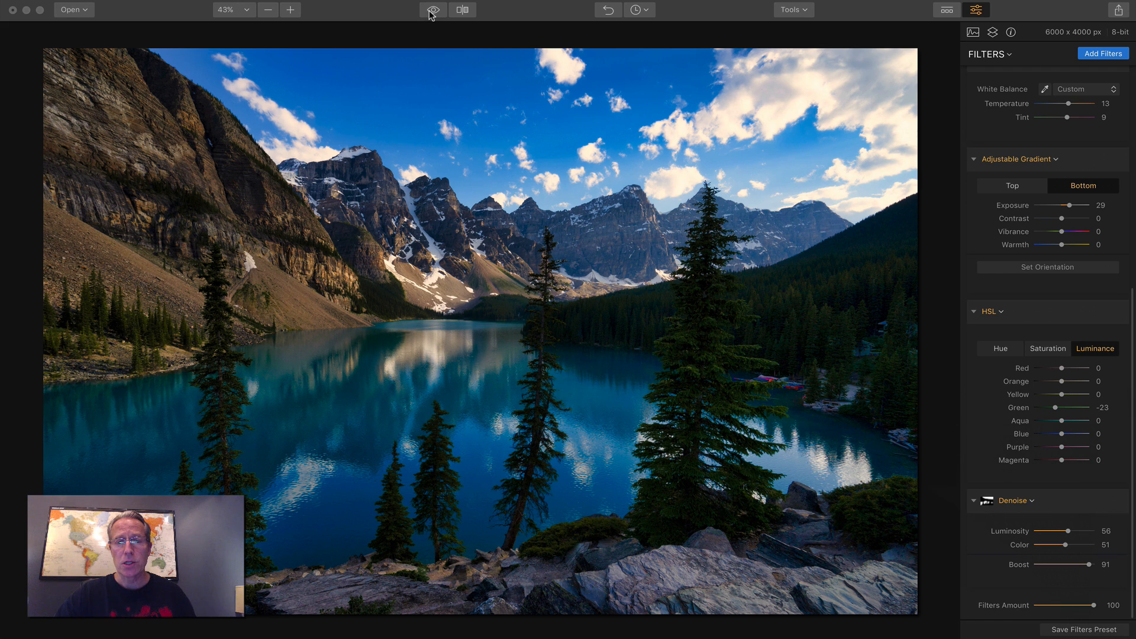
left_click(431, 13)
left_click(431, 13)
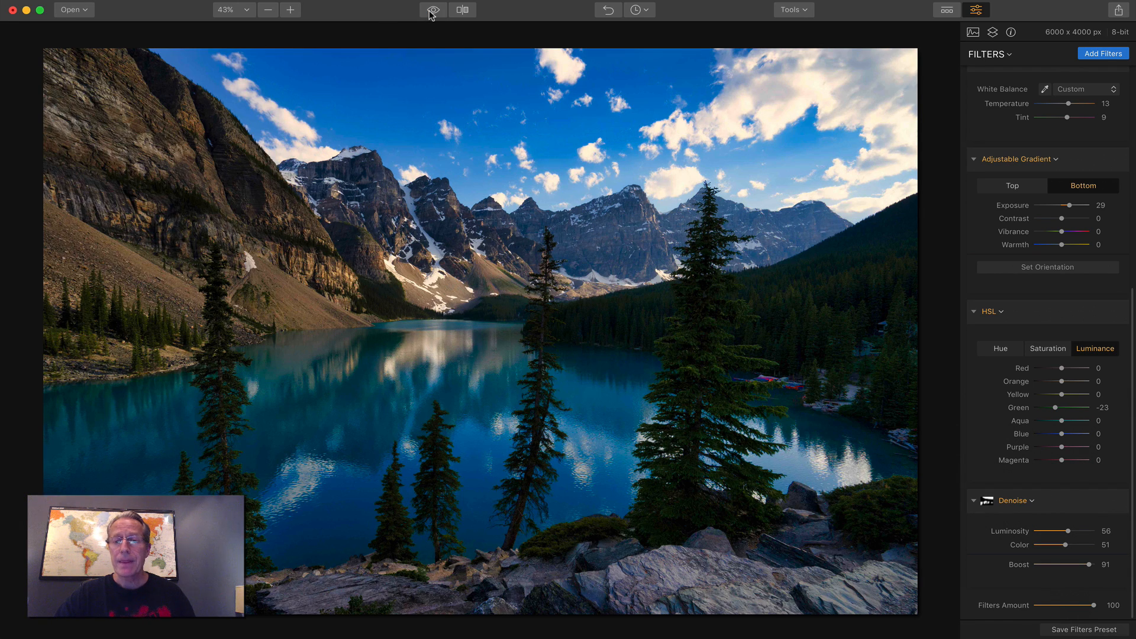